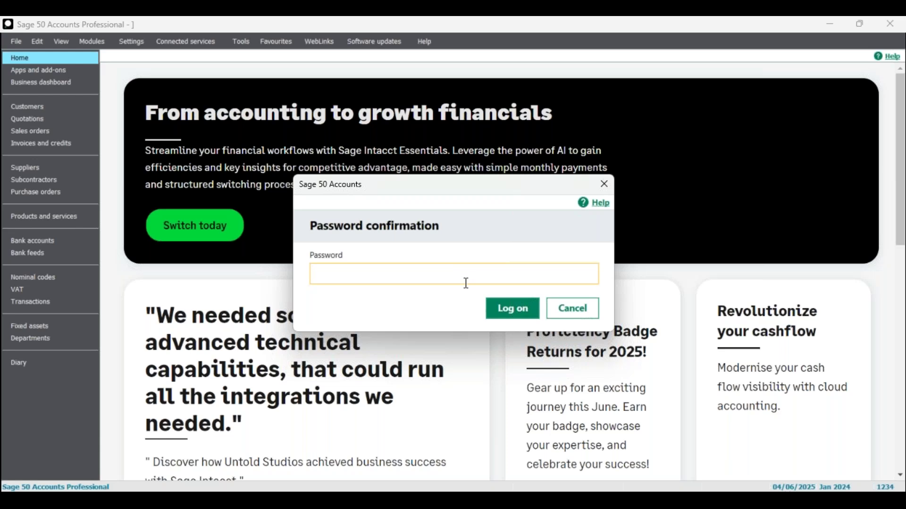
- Log on with the company password, then glance at Company Preferences and close it
text(12)
click(504, 310)
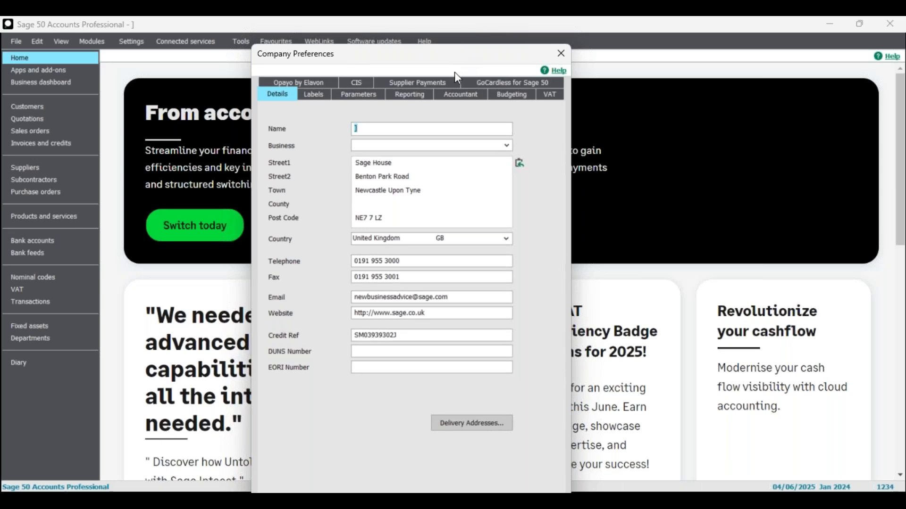
click(562, 56)
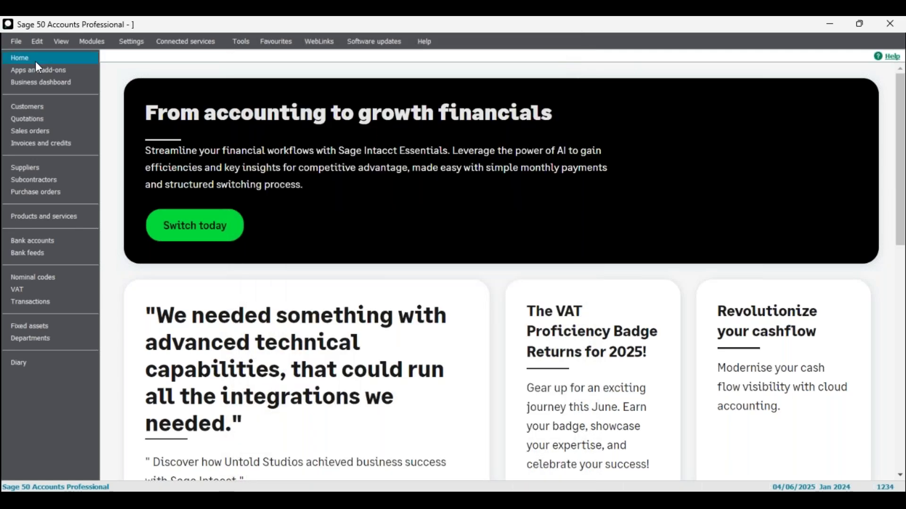
- Open the Demonstration data company, Stationery & Computer Mart UK, via Open Company Data
click(19, 43)
mouse_move(61, 75)
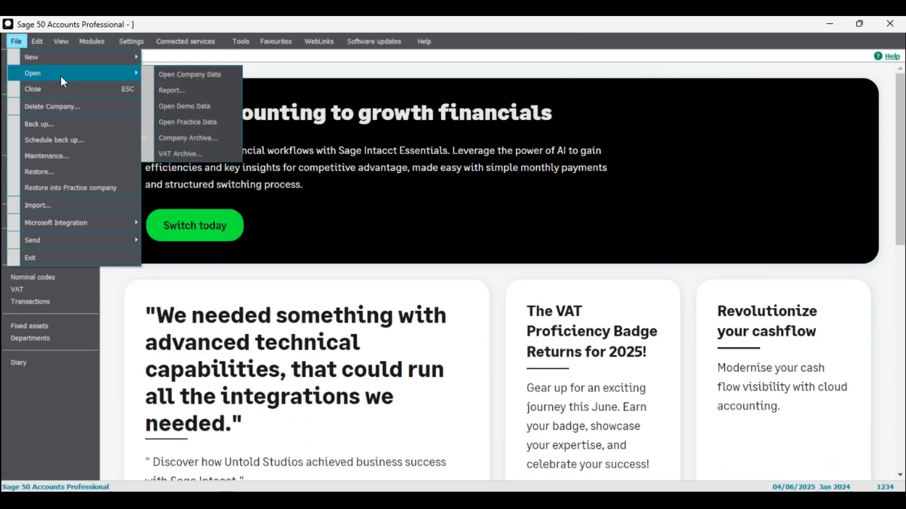
click(198, 77)
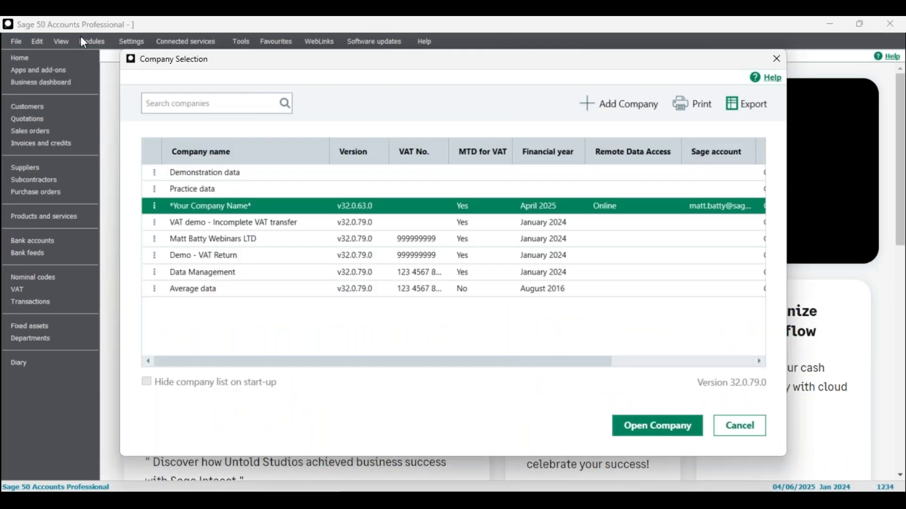
click(218, 174)
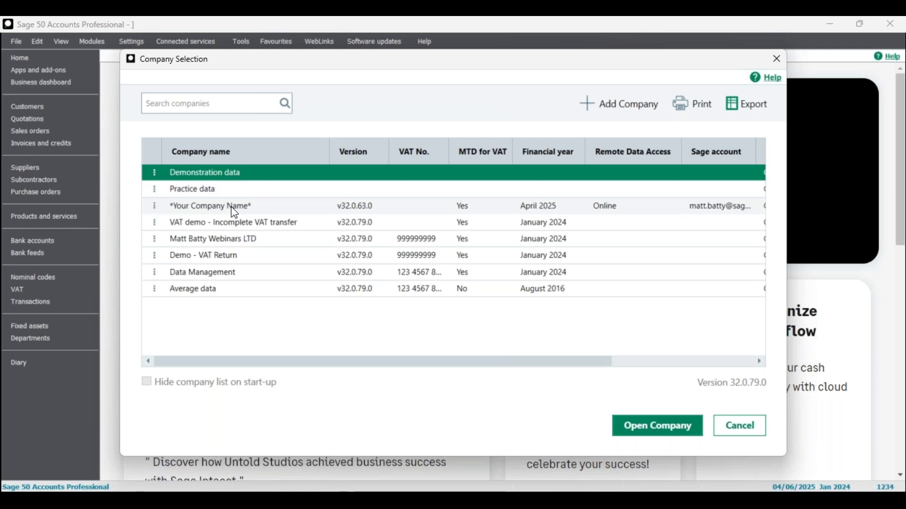
click(657, 426)
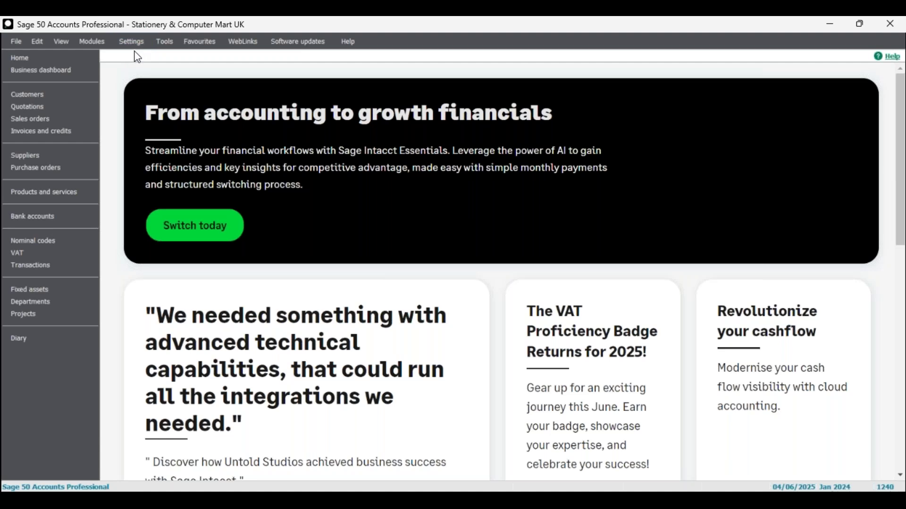
- Take a quick look at the demo company's Company Preferences, then close them
click(136, 45)
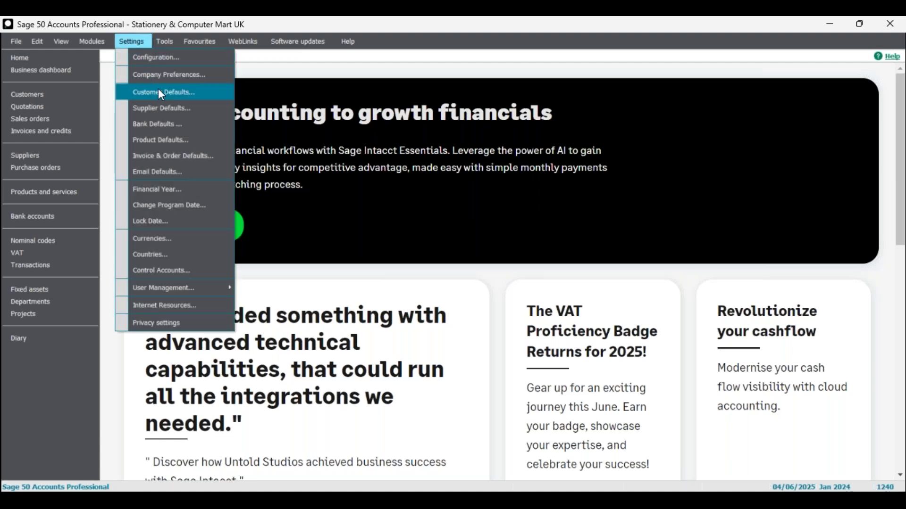
click(165, 75)
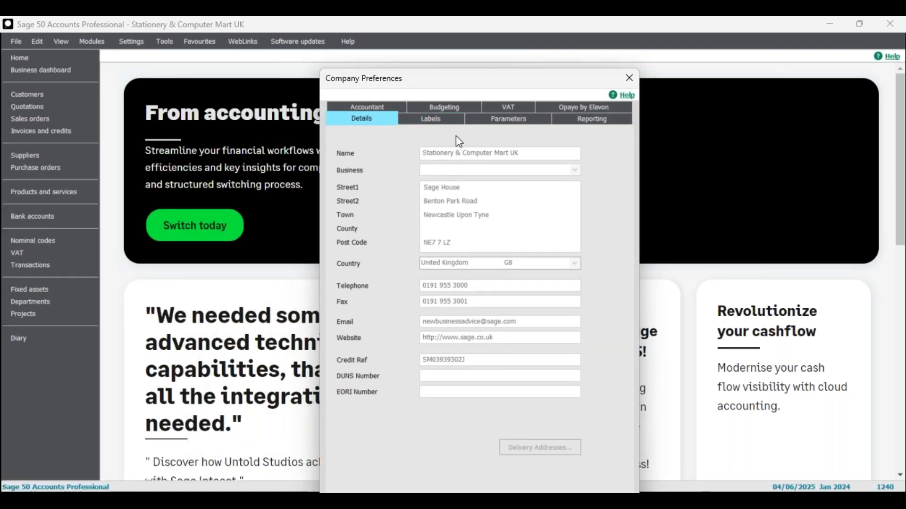
click(629, 78)
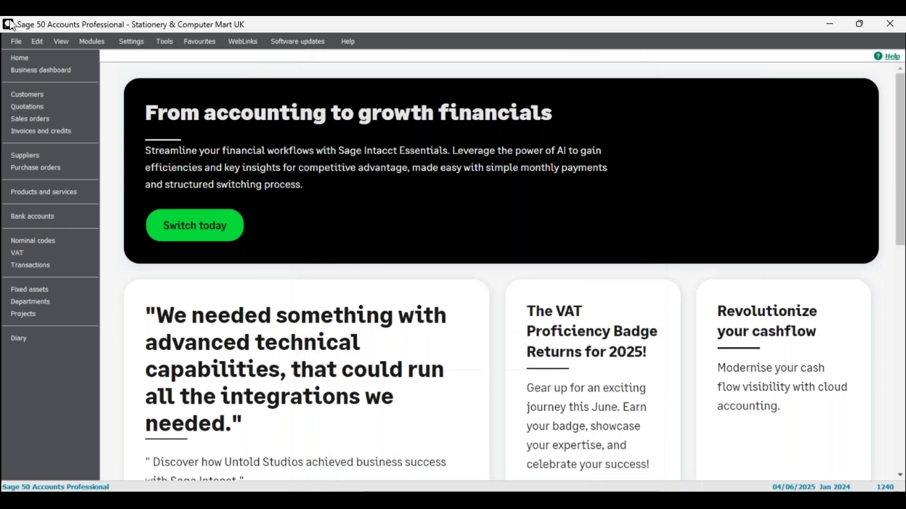
- Reopen the original company named ] and log on with its password
click(15, 42)
mouse_move(44, 74)
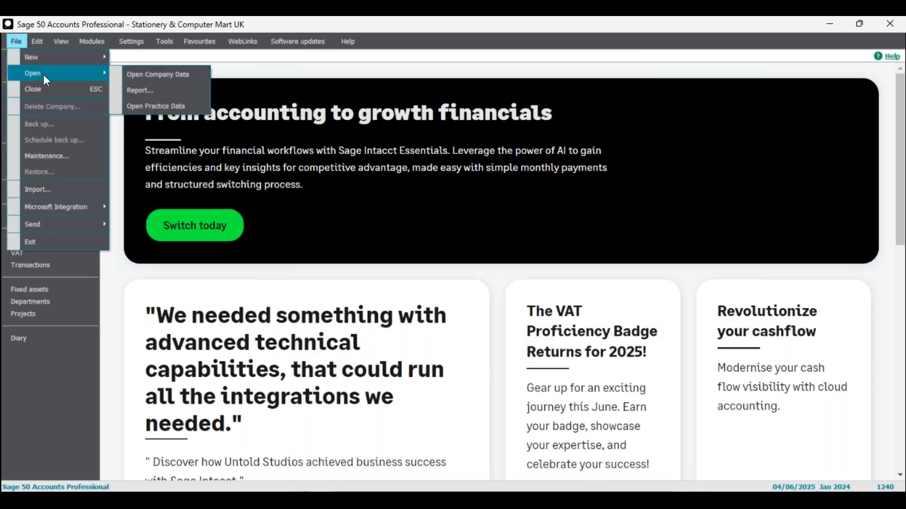
click(160, 75)
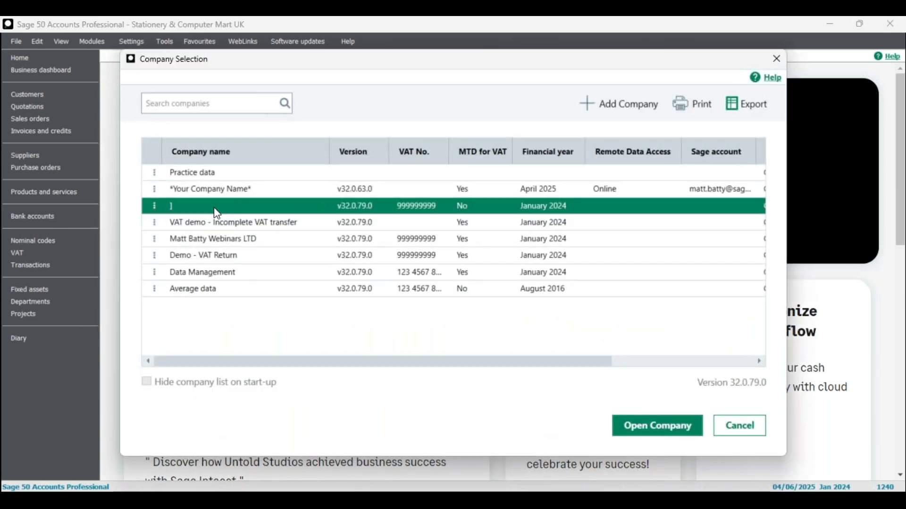
click(674, 433)
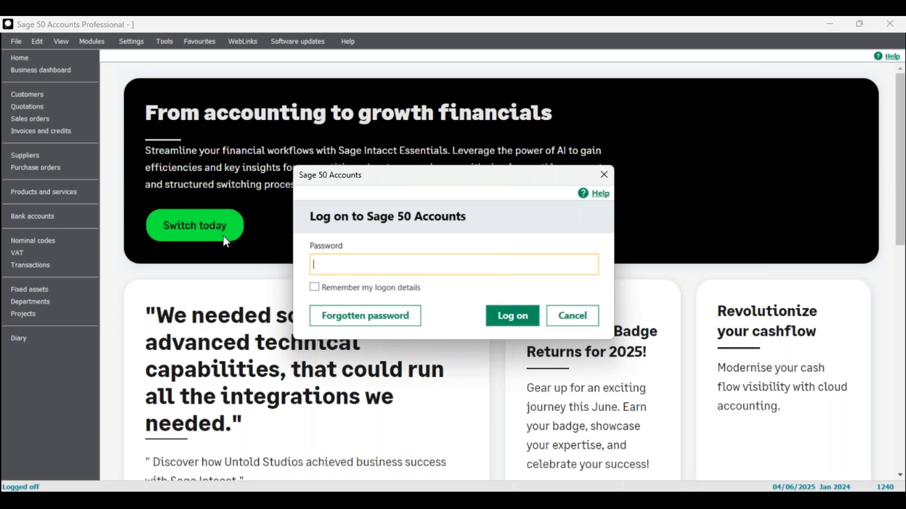
text(••)
click(507, 317)
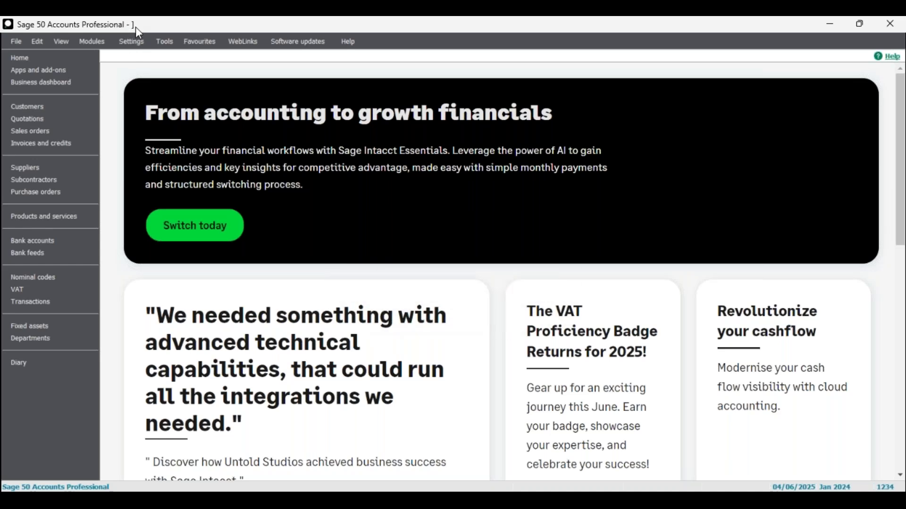
- Open Company Preferences, confirming the password, and position the window on screen
click(131, 41)
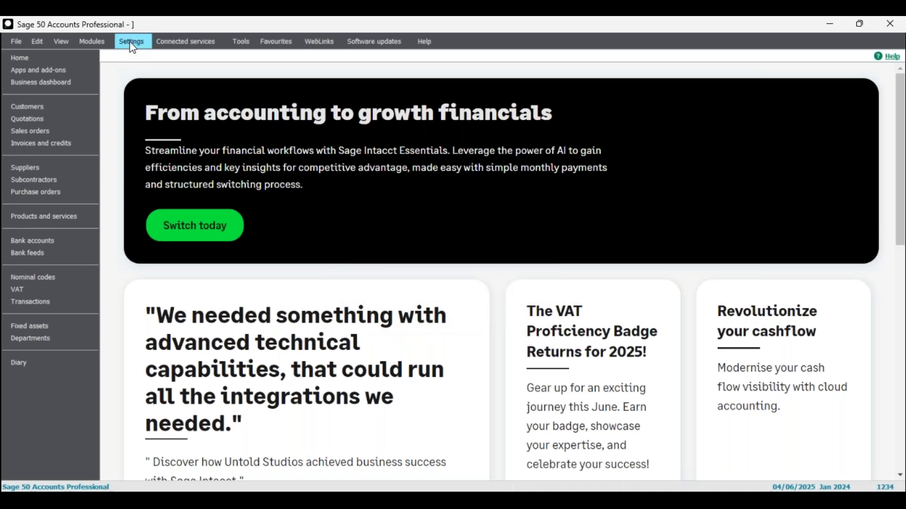
click(177, 76)
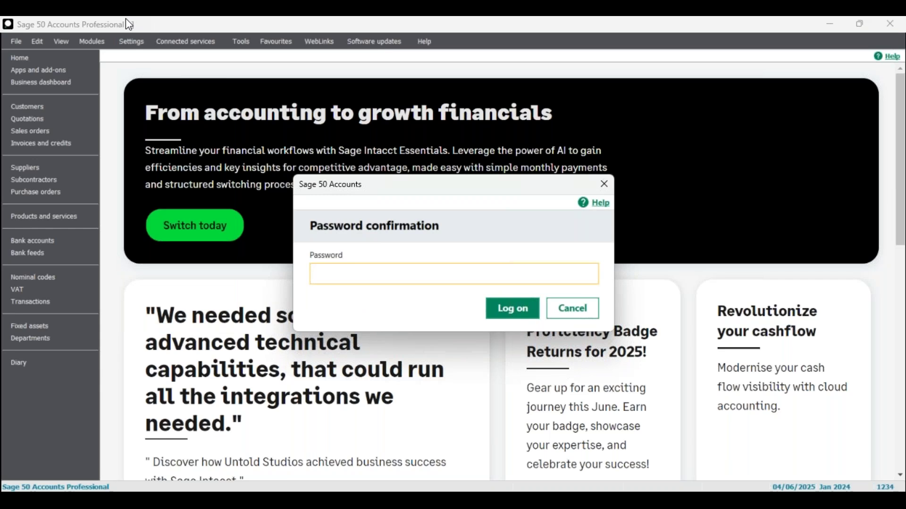
drag(358, 187, 360, 165)
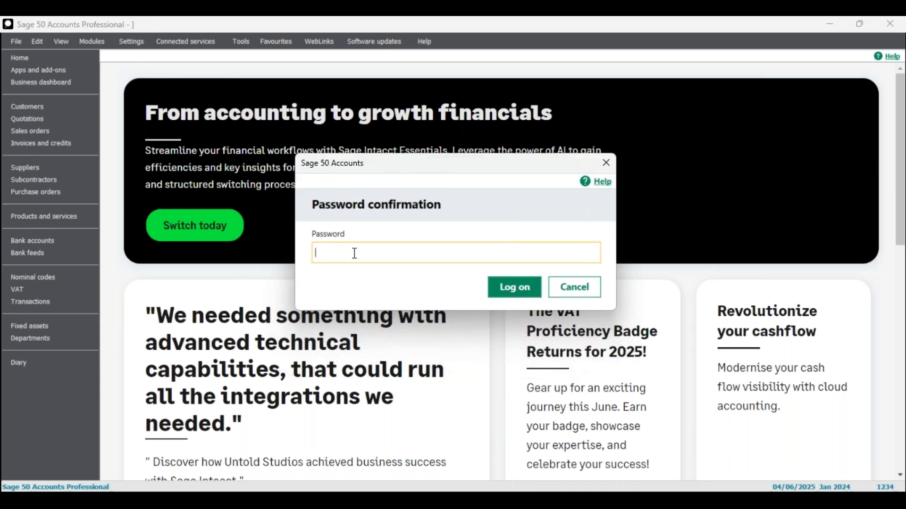
text(••)
click(511, 288)
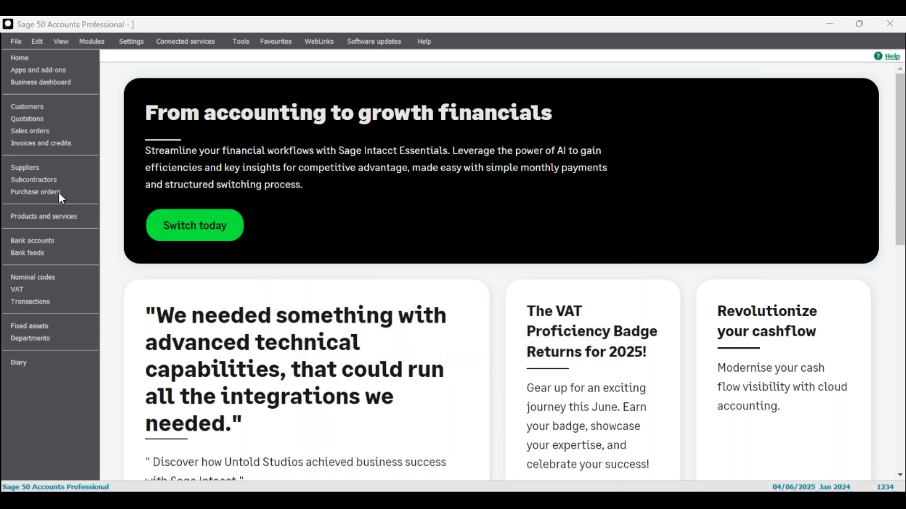
drag(0, 163, 491, 31)
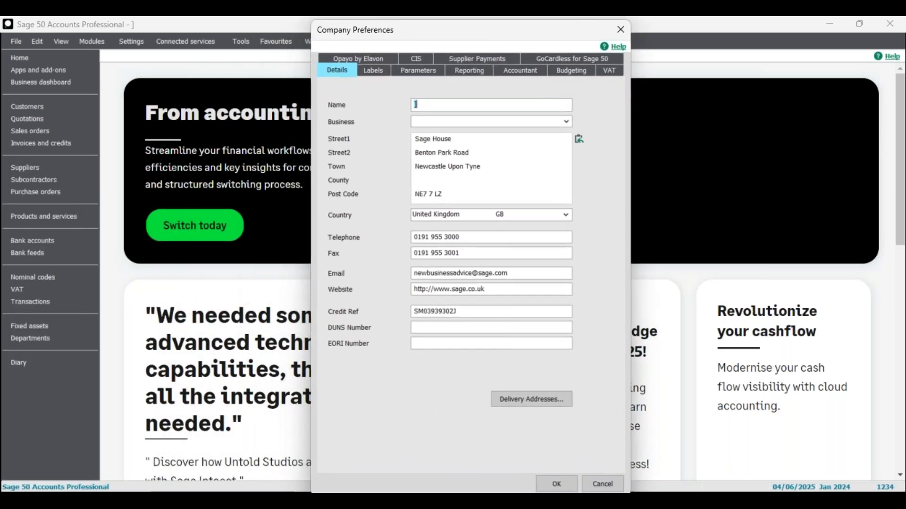
mouse_move(631, 489)
drag(478, 33, 473, 32)
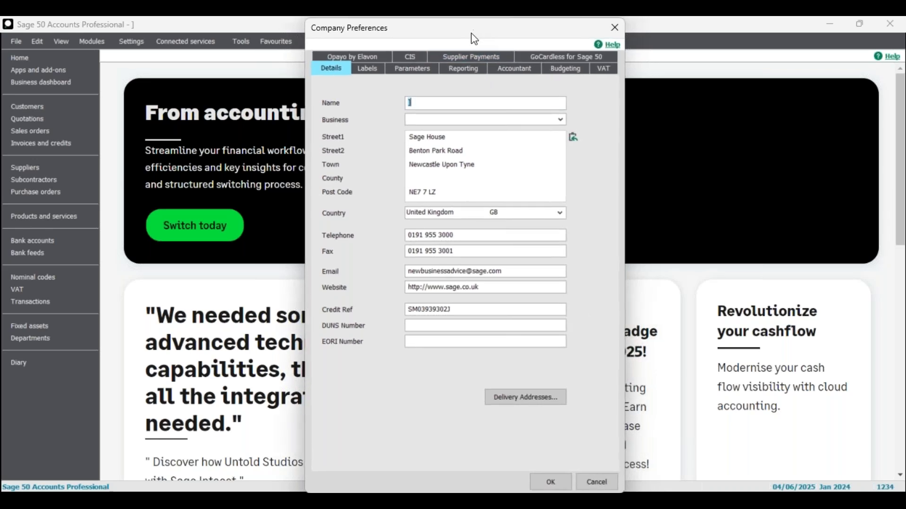
- Replace the company name ] with 'Year End' on the Details tab
double_click(417, 102)
text(year)
key(BackSpace)
key(BackSpace)
key(BackSpace)
key(BackSpace)
key(BackSpace)
text(Year End)
- Set the business type to Limited company and try the Companies House lookup for the registration number
click(499, 121)
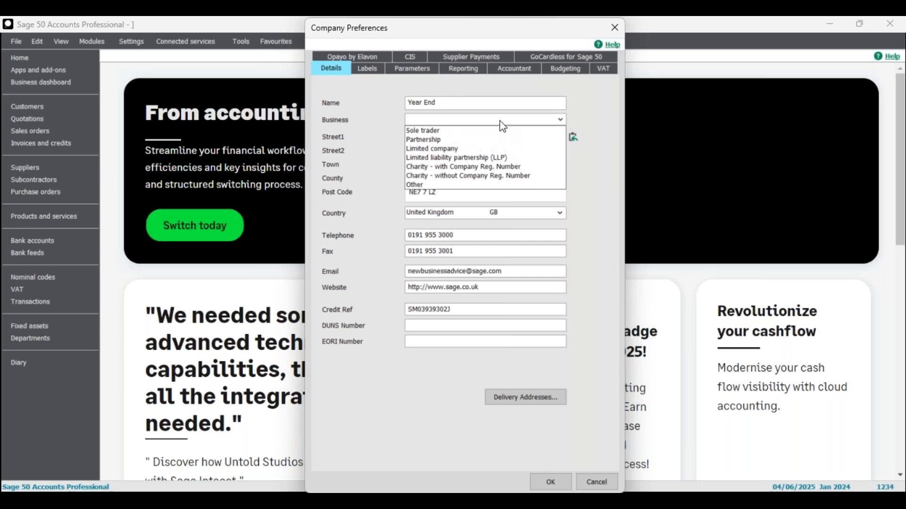
click(458, 148)
click(446, 120)
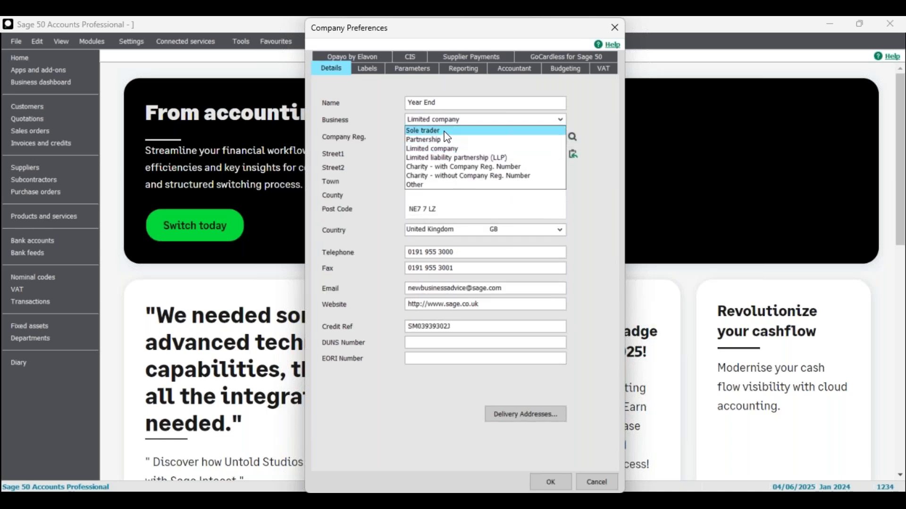
click(446, 132)
click(451, 121)
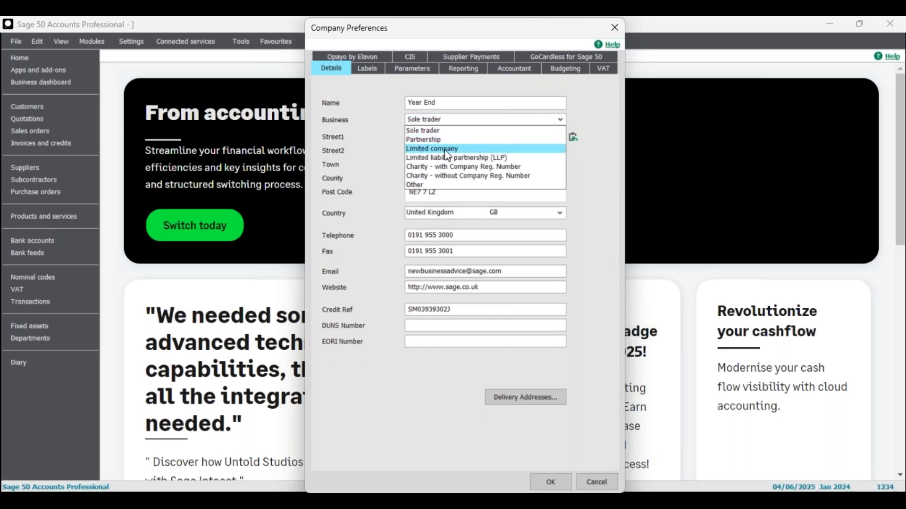
click(446, 148)
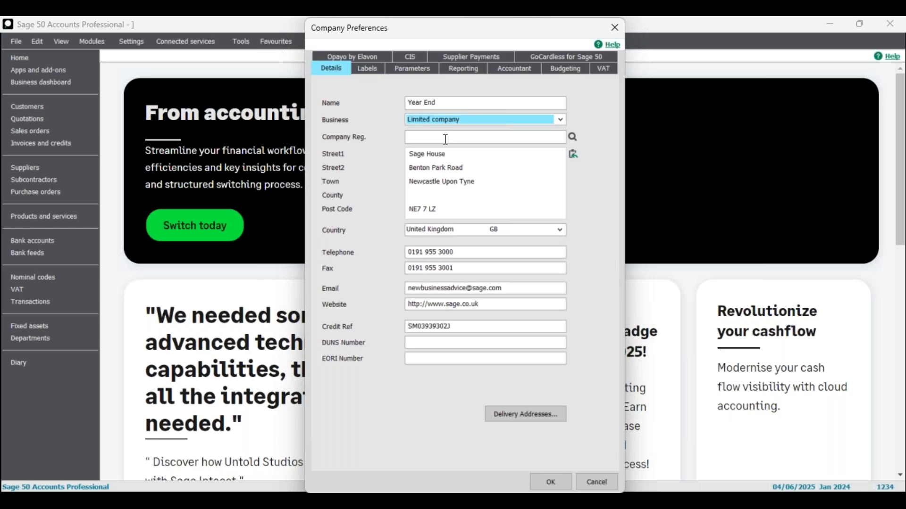
click(446, 138)
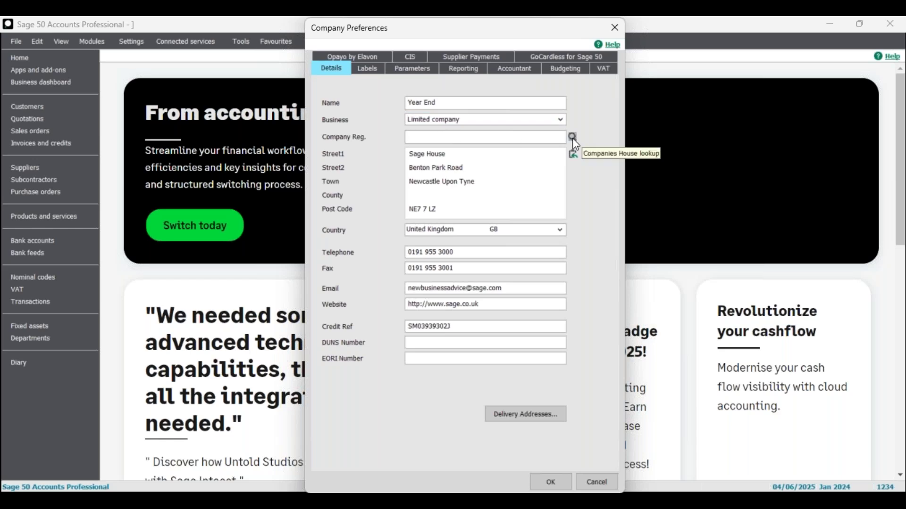
click(572, 136)
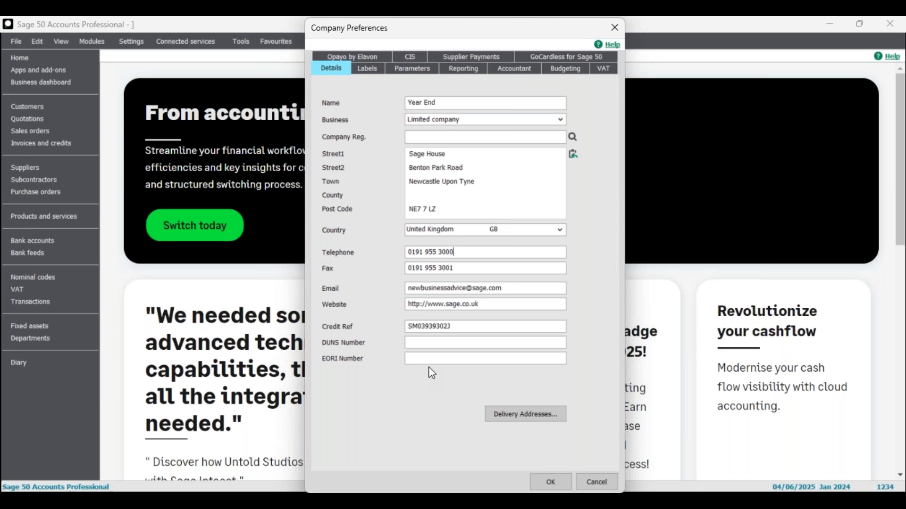
- Check the DUNS Number, EORI Number and Credit Ref fields, then show the delivery addresses
click(428, 346)
click(429, 362)
click(430, 345)
click(462, 324)
click(522, 418)
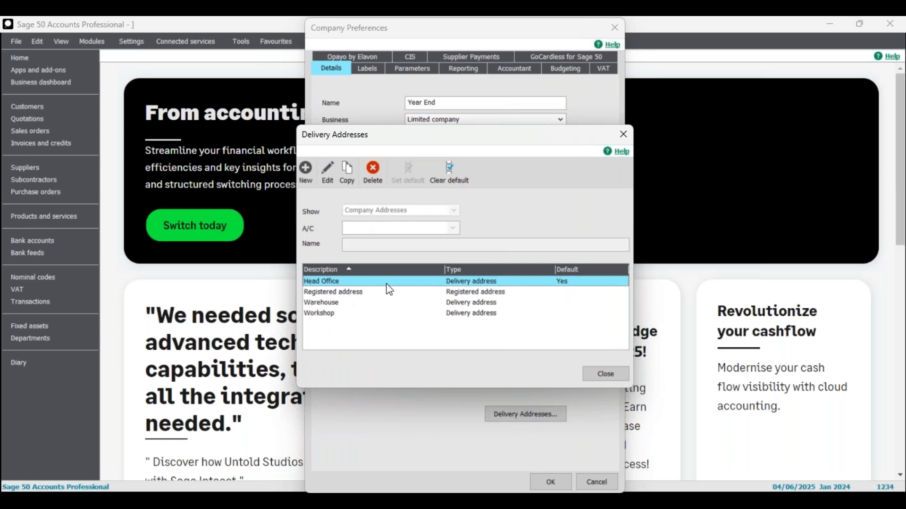
- Review the Head Office, Registered, Warehouse and Workshop addresses, then show the Opayo by Elavon page
click(378, 292)
click(356, 313)
click(350, 302)
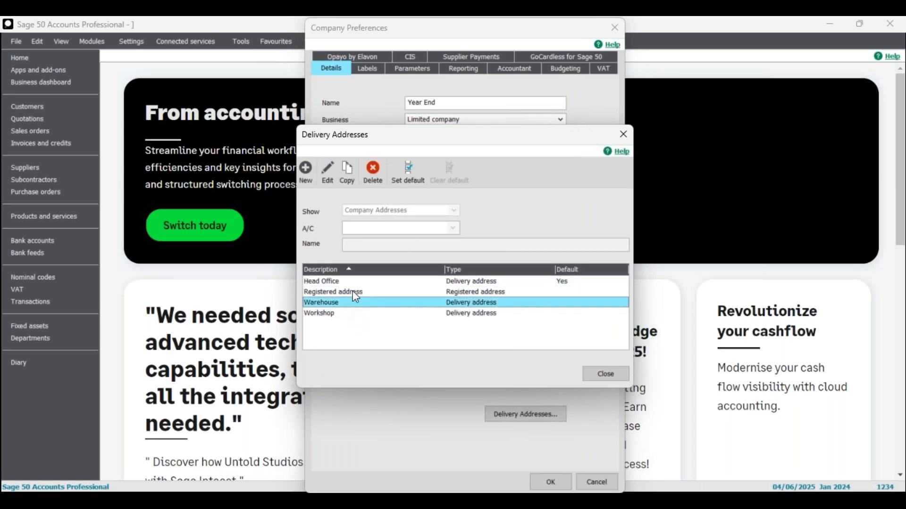
click(349, 281)
click(595, 374)
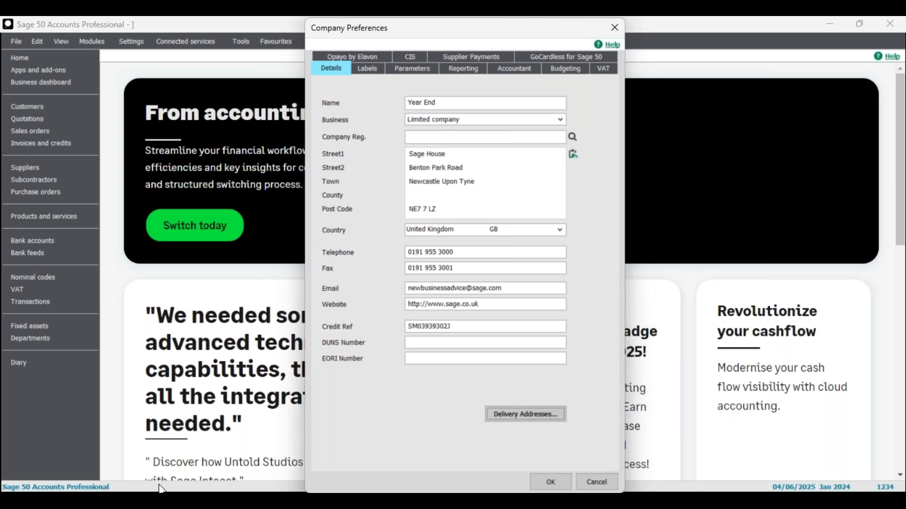
click(363, 59)
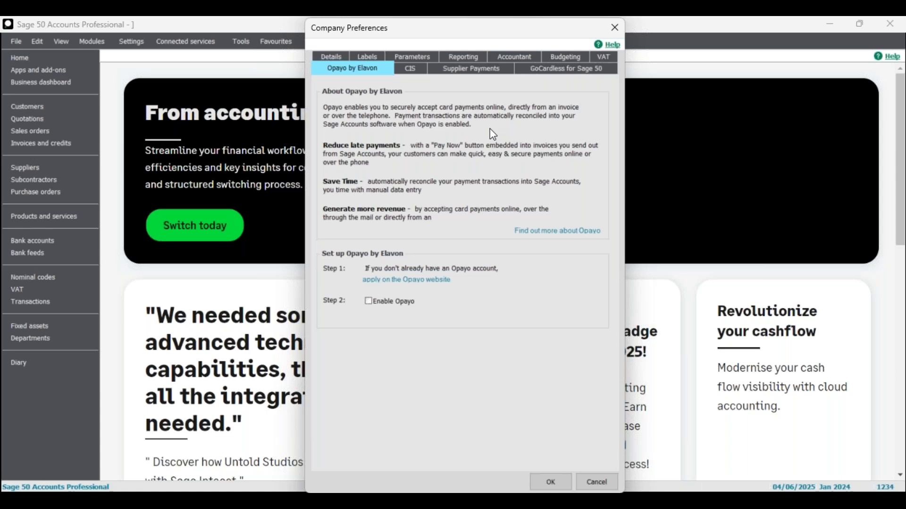
- Browse the CIS, Supplier Payments, GoCardless and Details pages, ending on the Labels page
click(410, 70)
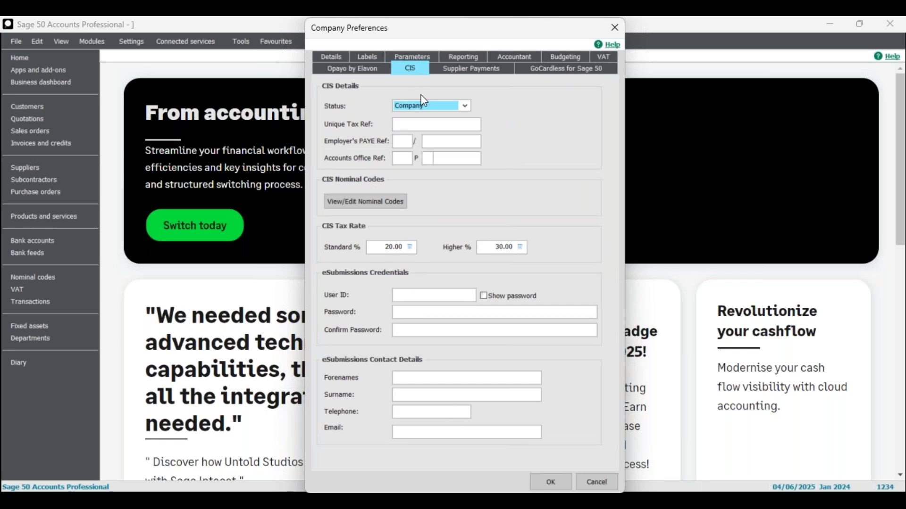
click(478, 69)
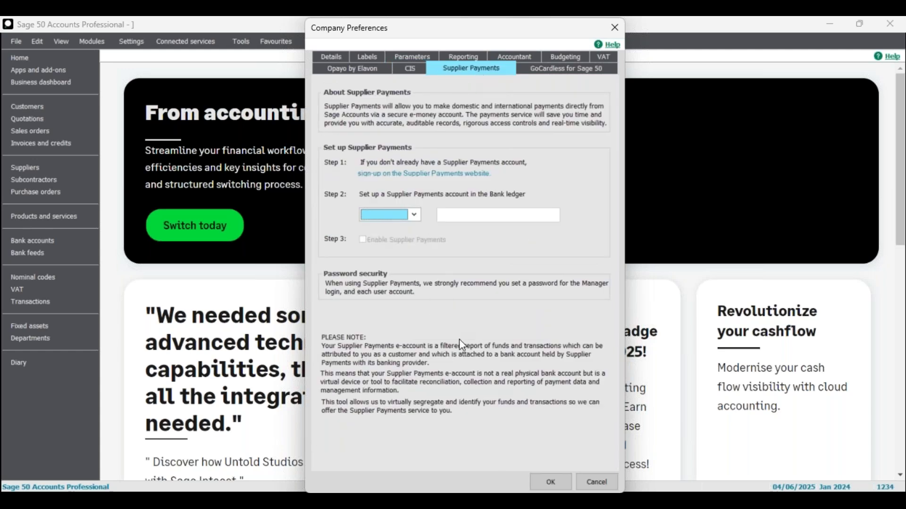
click(580, 71)
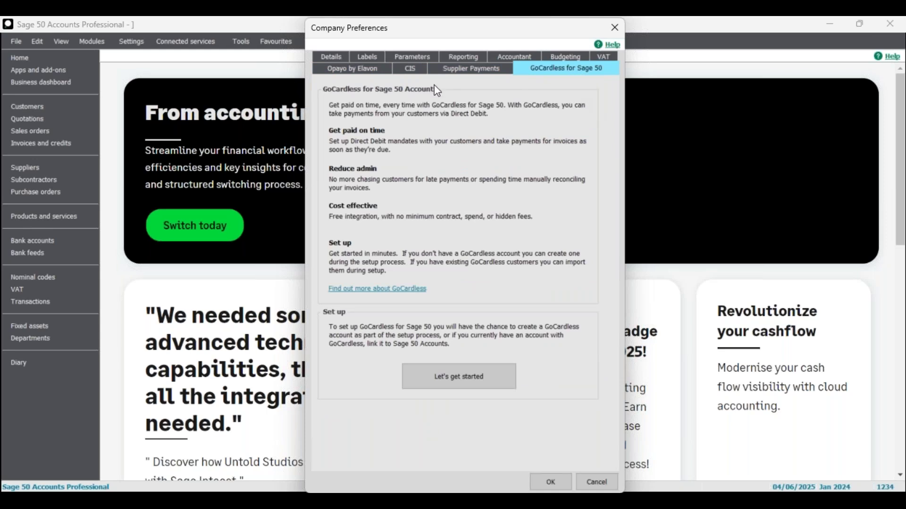
click(339, 57)
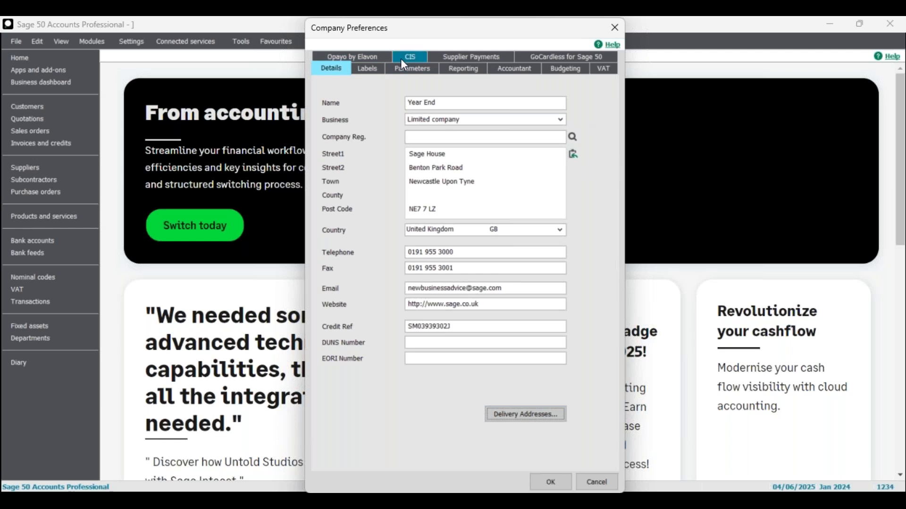
click(370, 70)
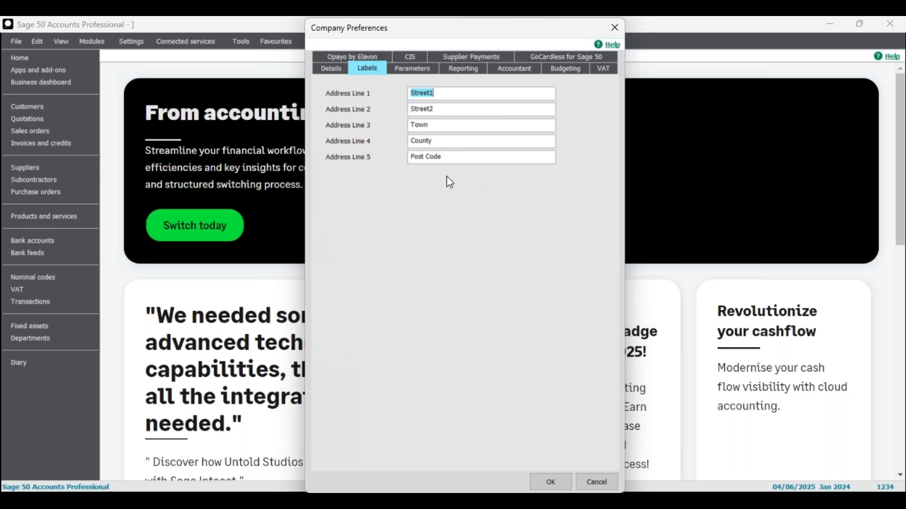
- Show the Reporting page with report banner, stationery address and 11 cheque lines per page
click(462, 75)
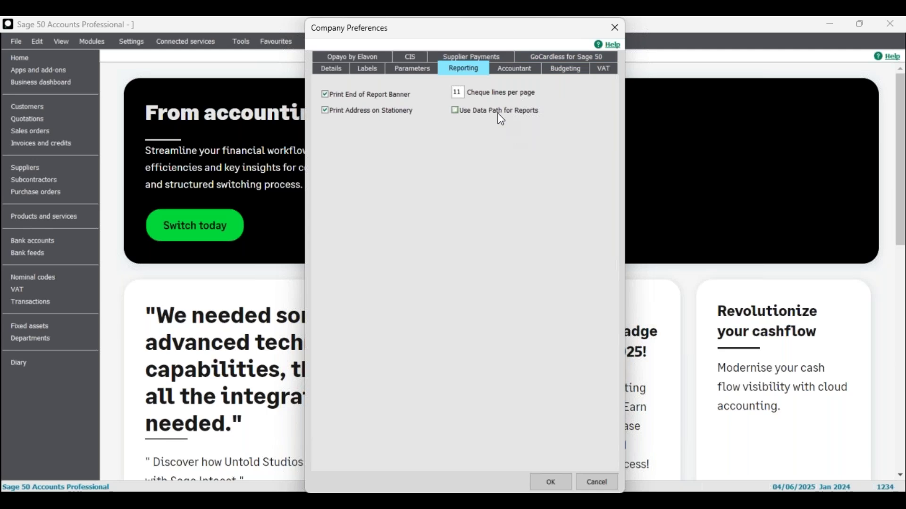
- View the accountant details and keep Advanced budgeting with Department In-Dept type
click(521, 71)
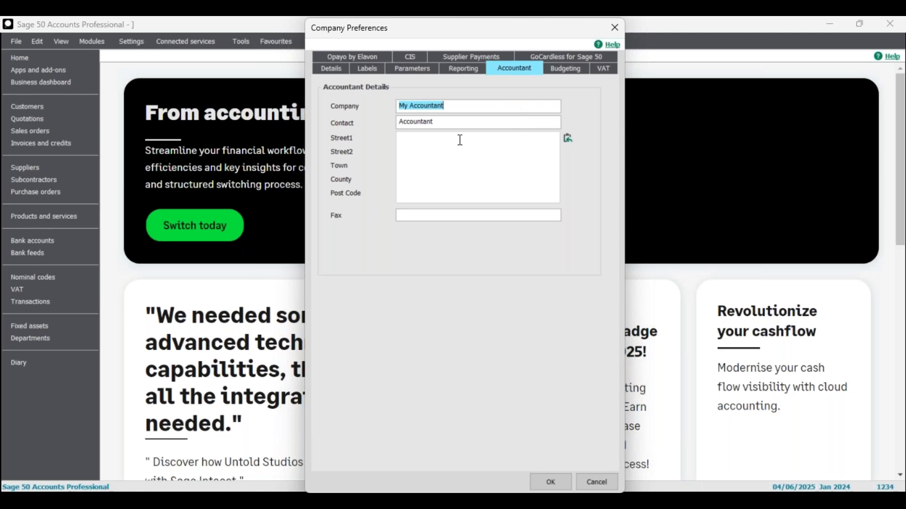
click(561, 71)
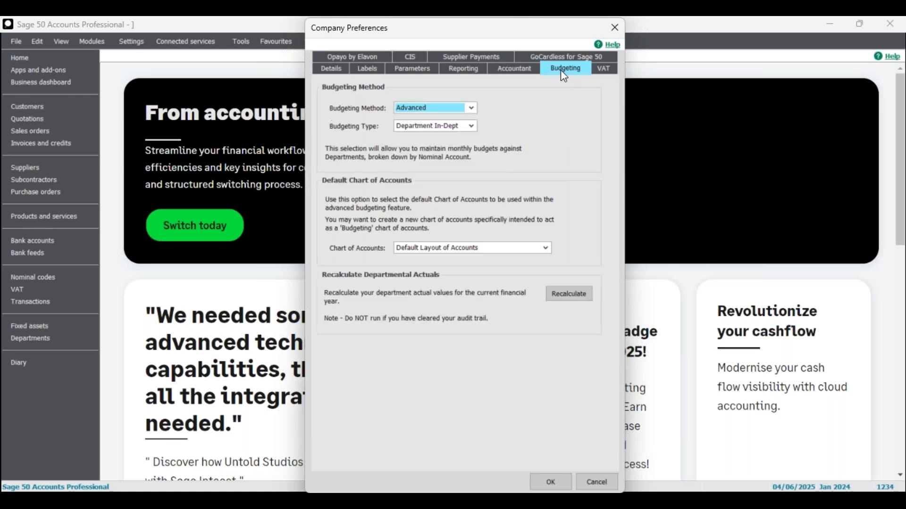
click(470, 108)
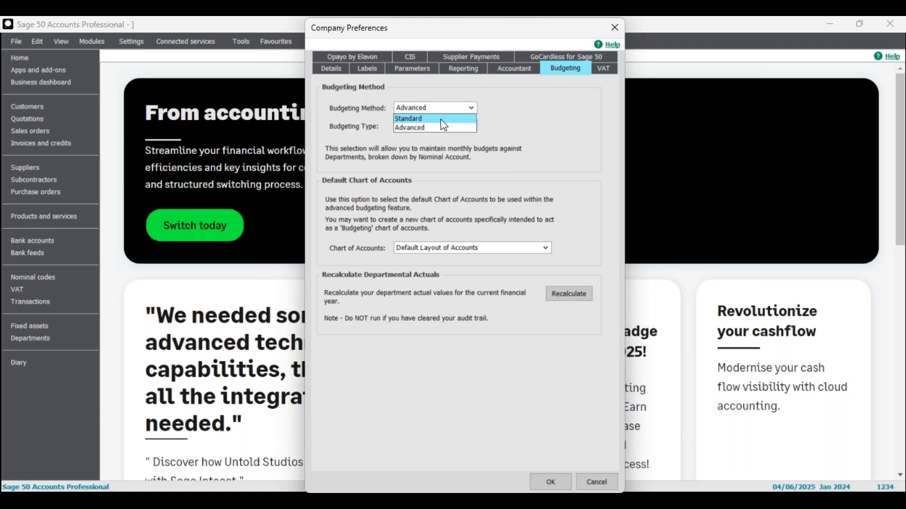
click(443, 127)
click(456, 126)
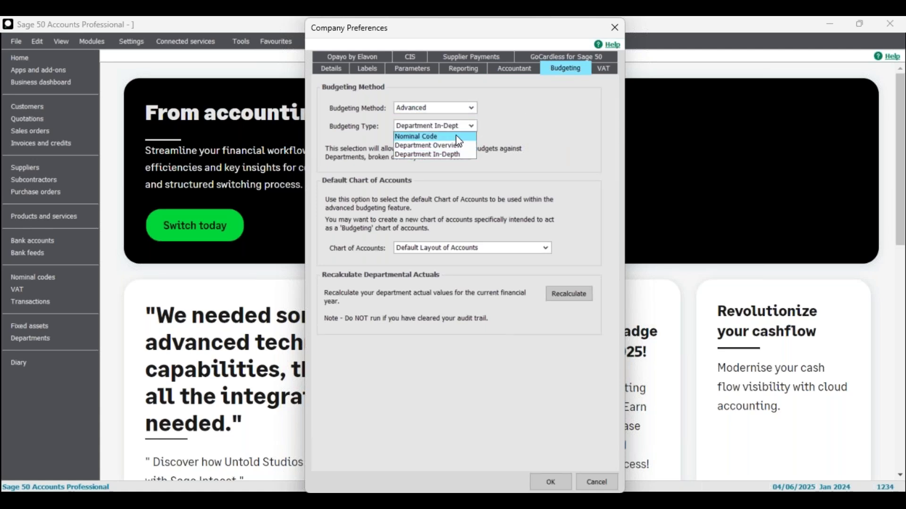
click(475, 126)
- Leave the chart of accounts as Default Layout of Accounts, then show the VAT page
click(477, 249)
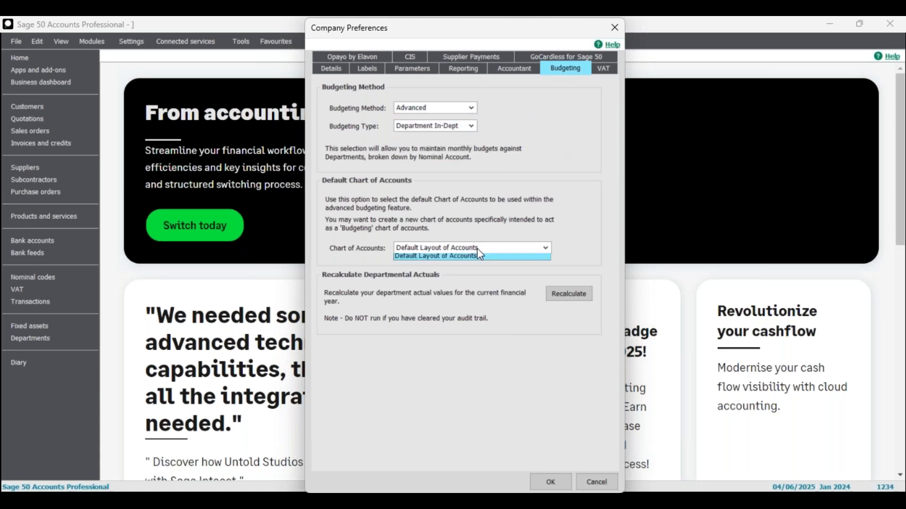
click(476, 248)
click(436, 250)
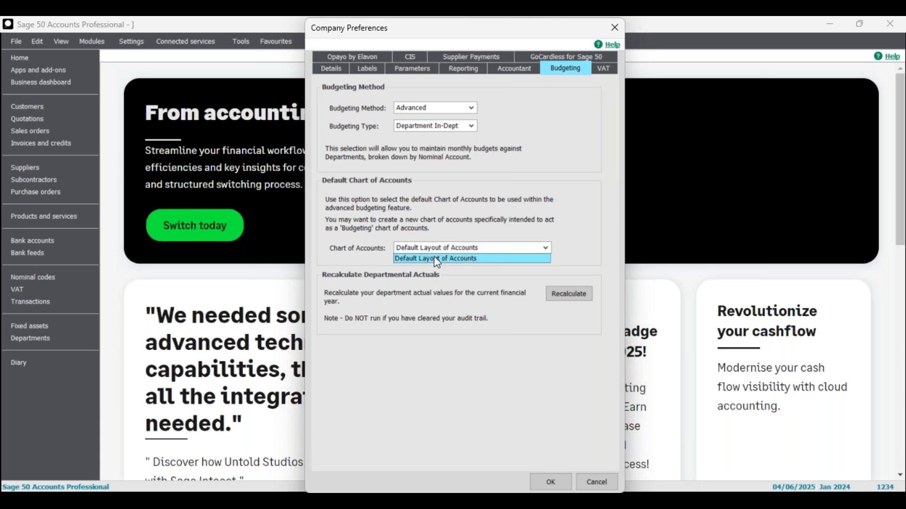
click(443, 197)
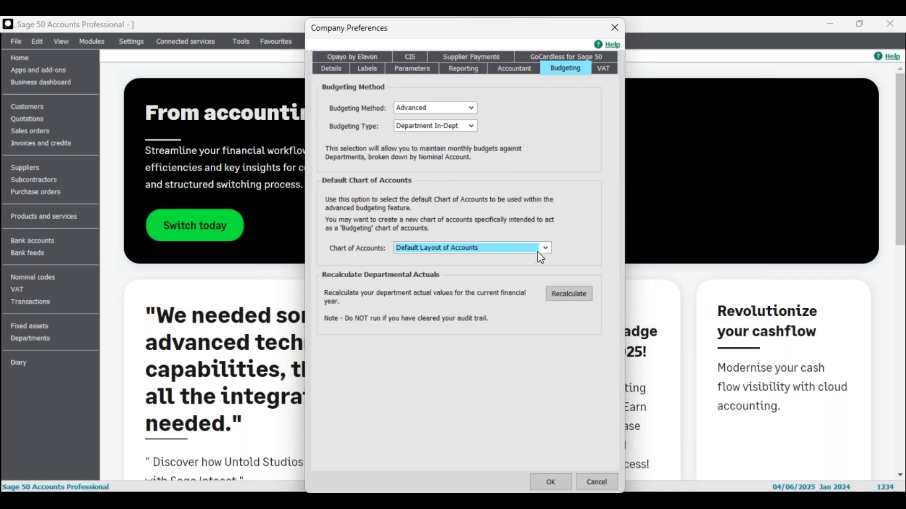
click(602, 71)
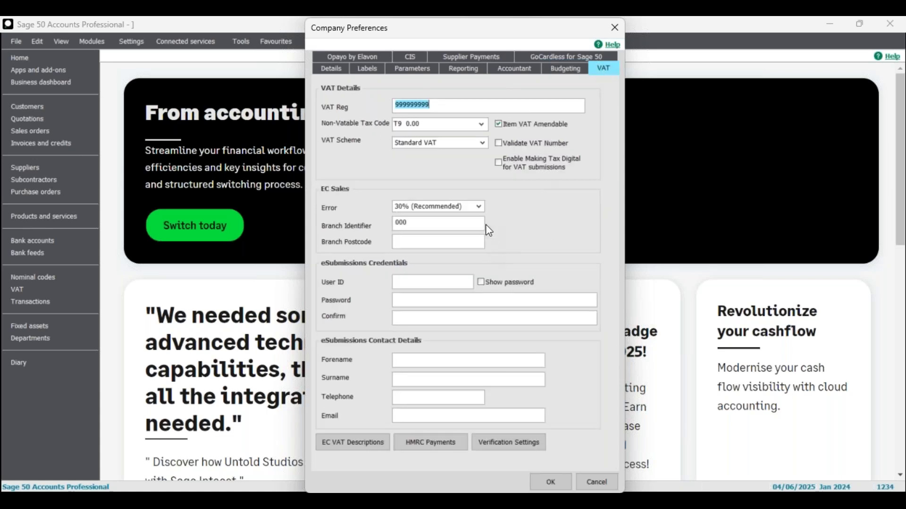
drag(411, 29, 412, 33)
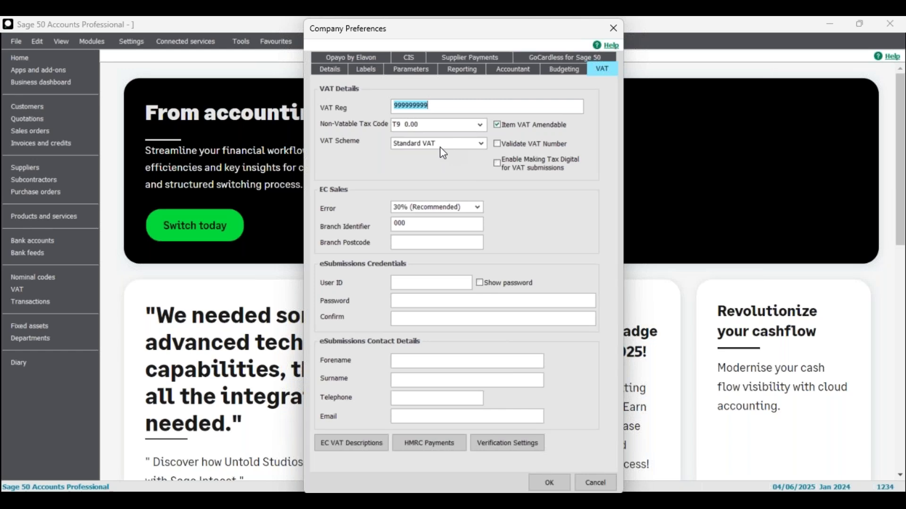
click(497, 164)
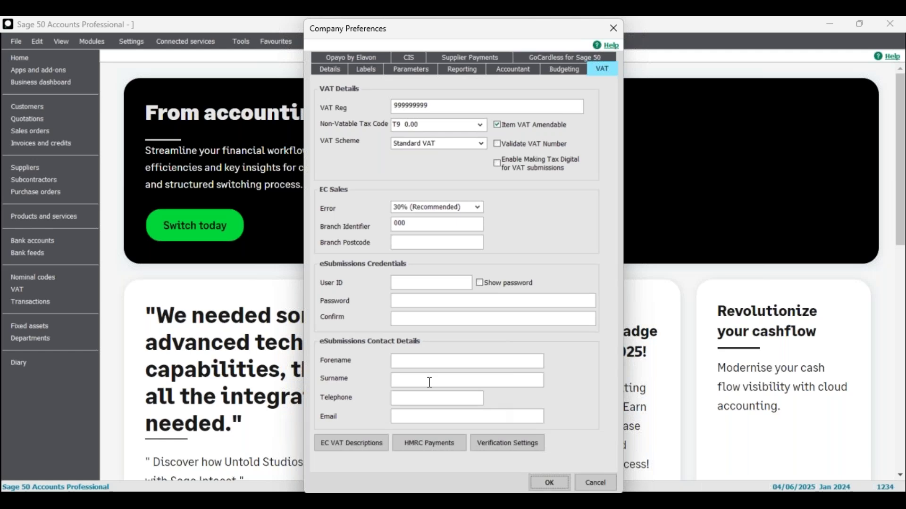
click(421, 440)
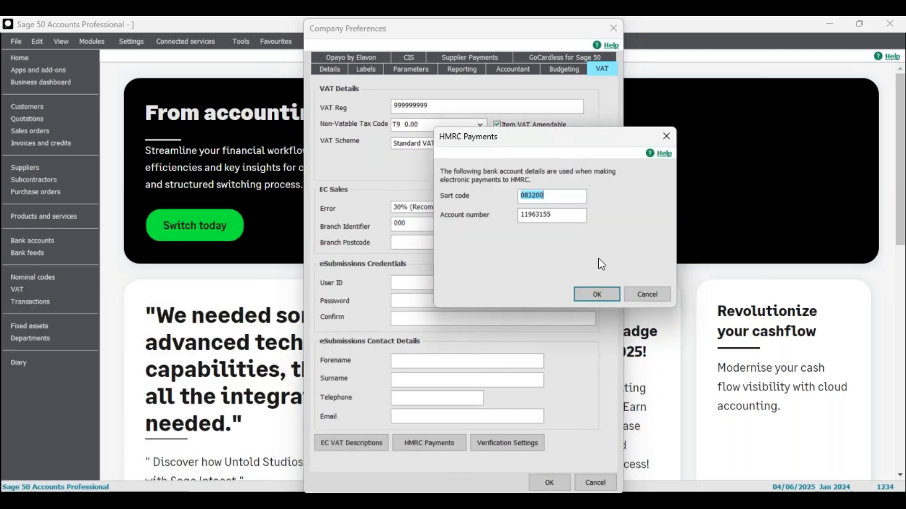
- Cancel HMRC Payments, review the EC VAT description rows unchanged, then return to Budgeting
click(649, 296)
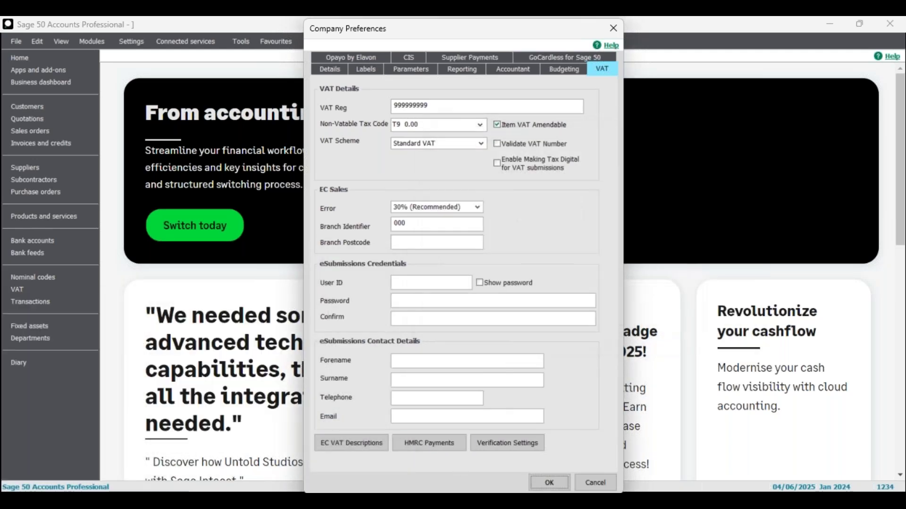
click(351, 443)
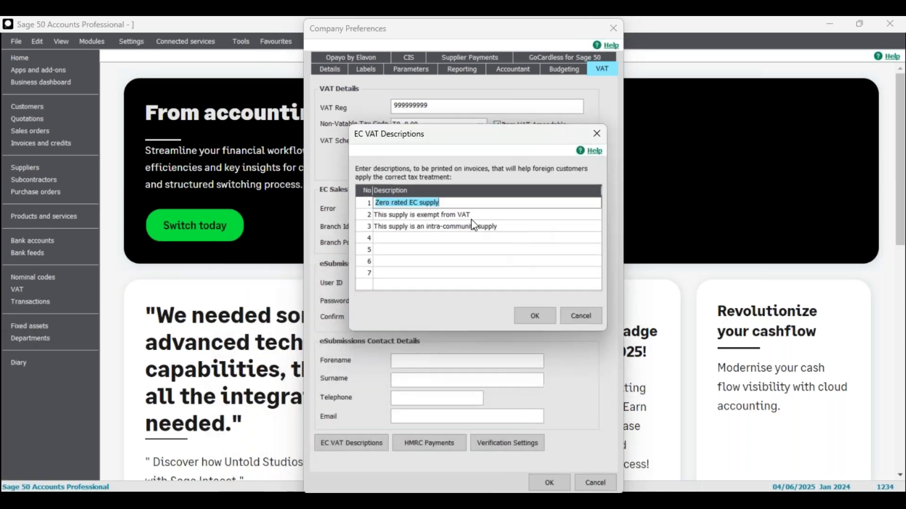
click(438, 238)
click(431, 249)
click(430, 261)
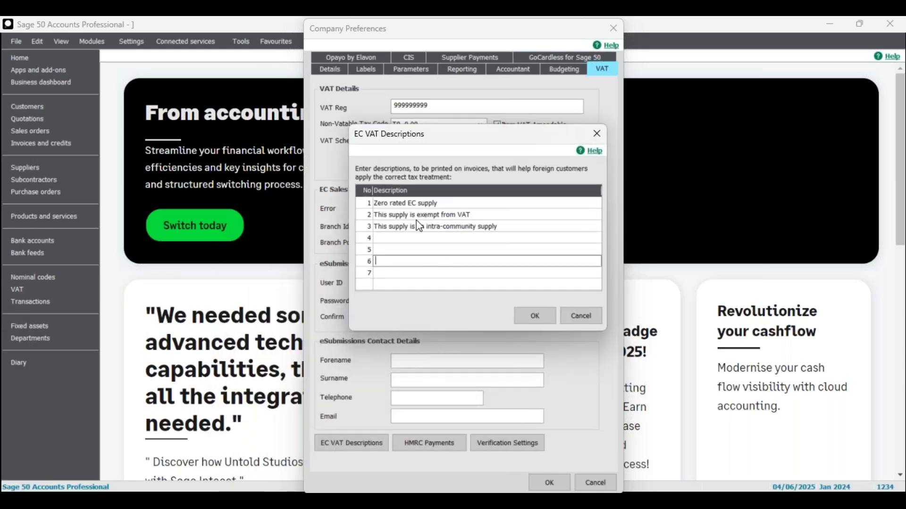
click(597, 134)
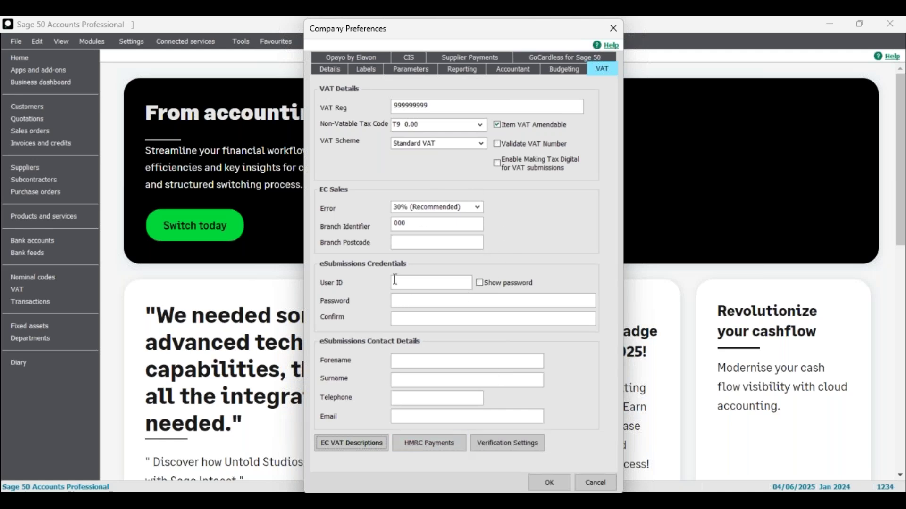
click(434, 363)
click(566, 72)
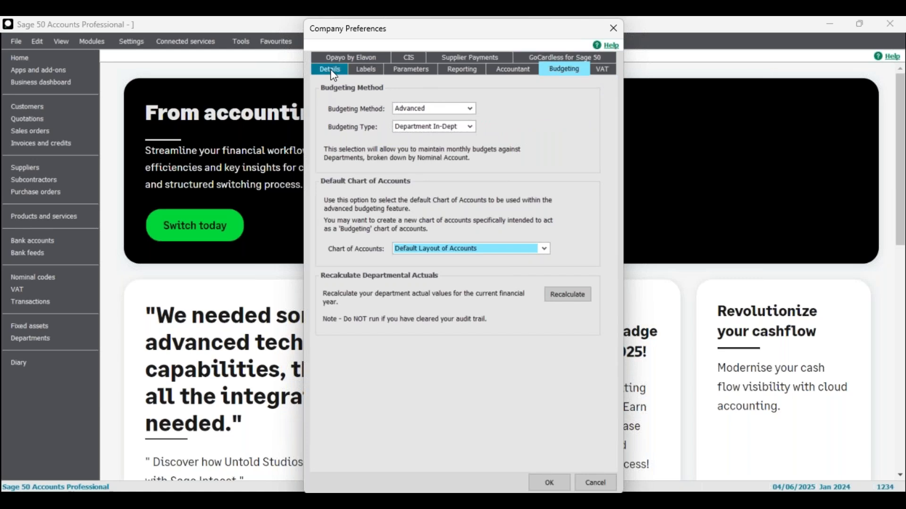
- Flip through the Details, Budgeting, VAT, Accountant, Reporting and Labels pages, ending on Parameters
click(330, 70)
click(577, 71)
click(602, 70)
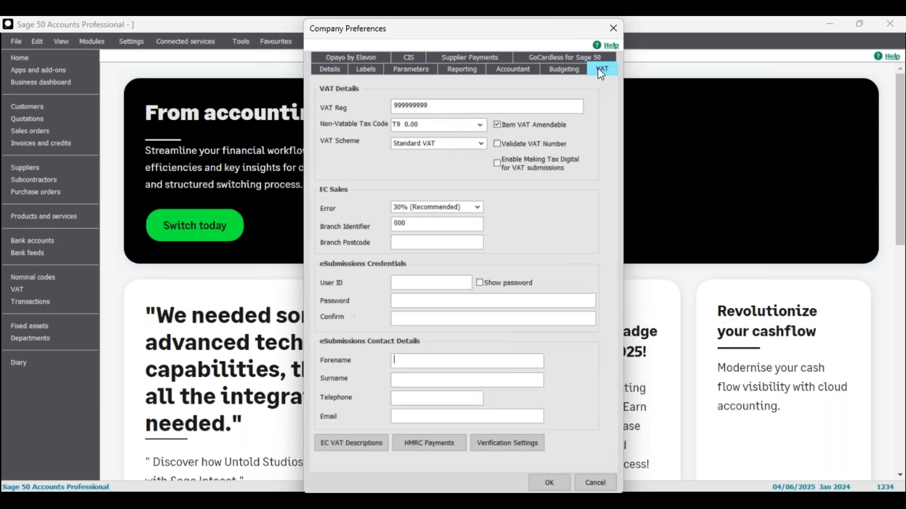
click(513, 70)
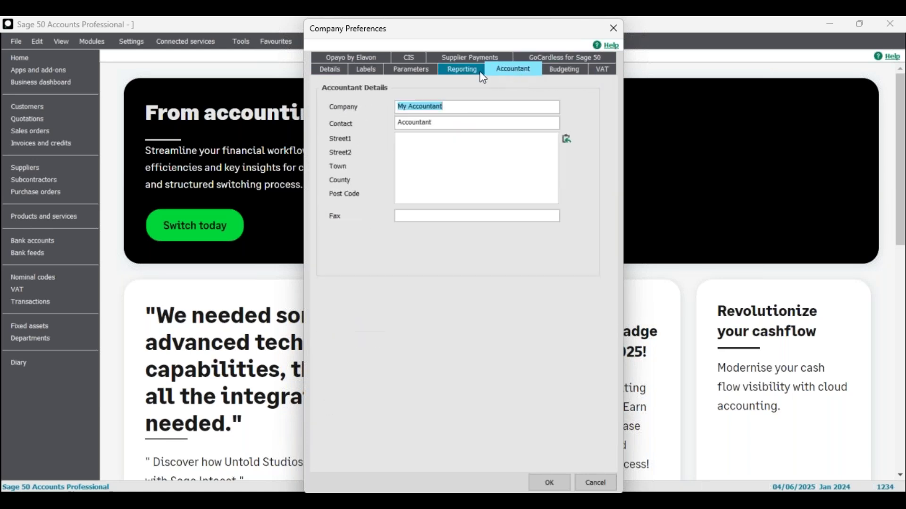
click(464, 70)
click(366, 69)
click(462, 70)
click(507, 70)
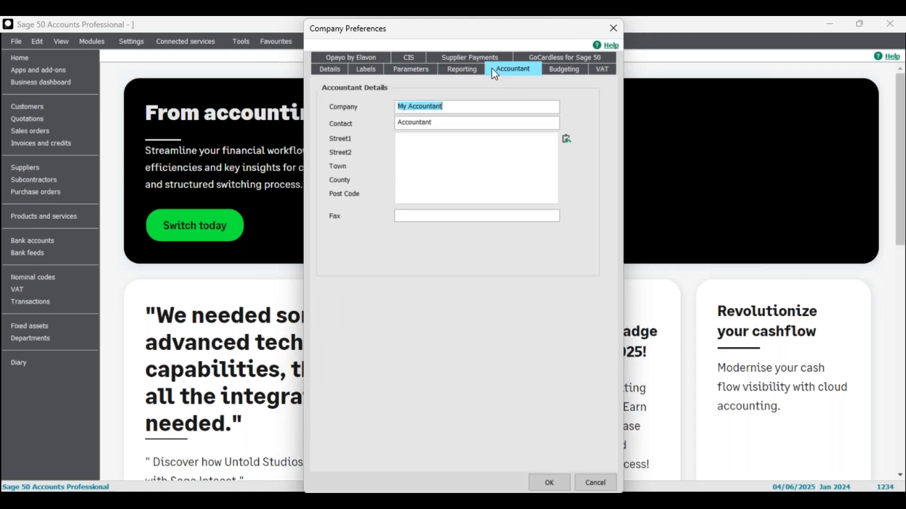
click(457, 71)
click(422, 70)
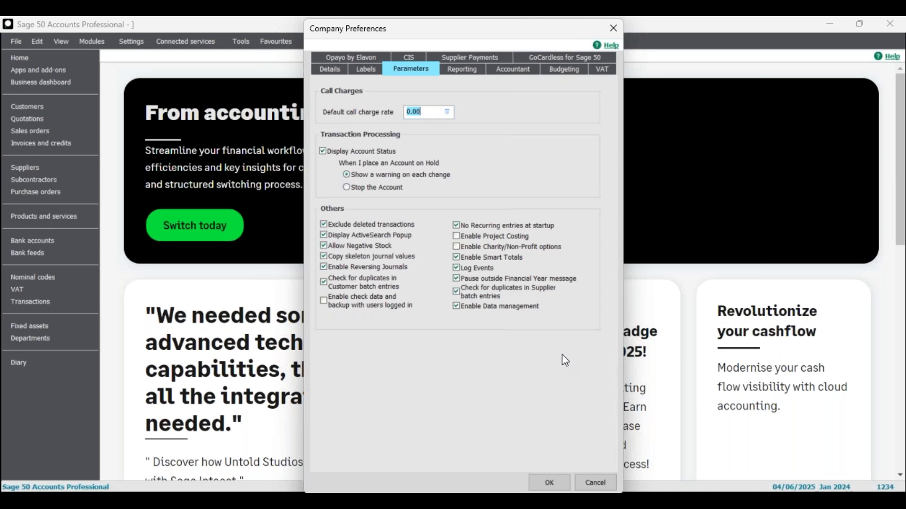
click(457, 225)
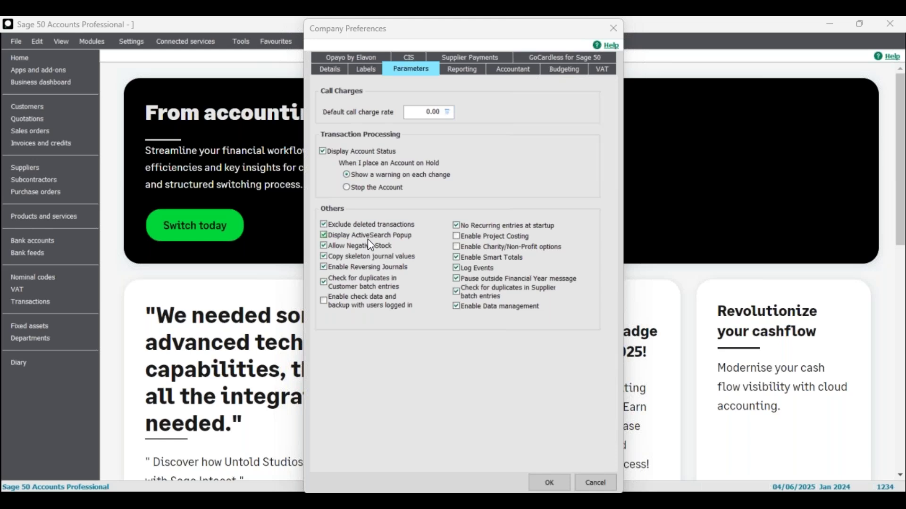
- Cancel out of Company Preferences, leaving 'Exclude deleted transactions' ticked and unchanged
click(595, 483)
- Open the ABS Garages Ltd customer record from the Customers list
click(35, 105)
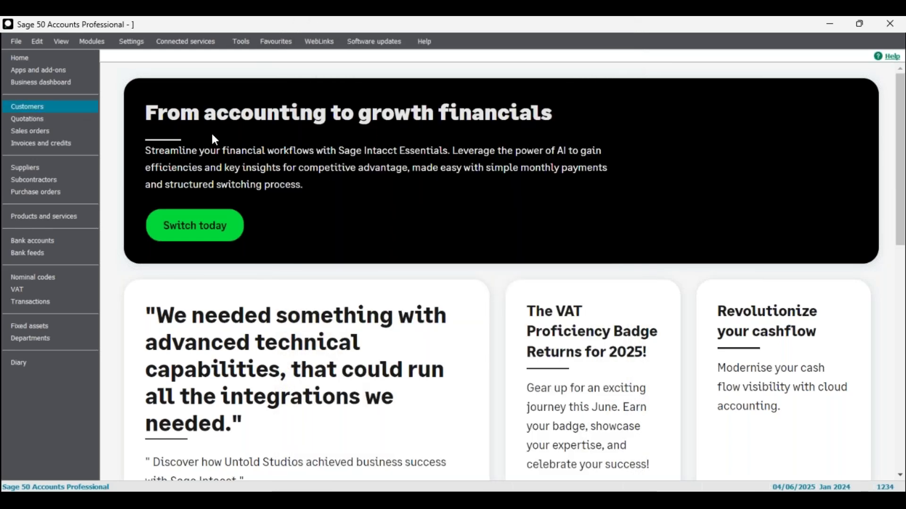
click(210, 161)
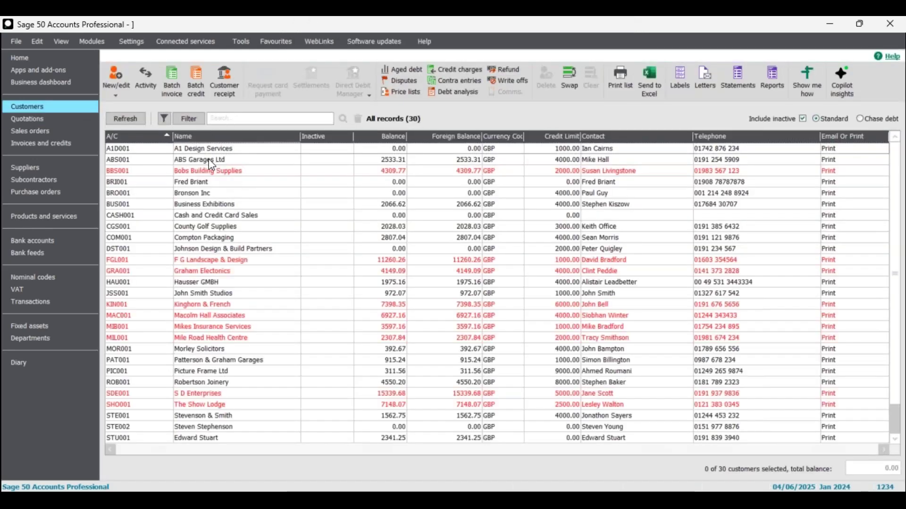
double_click(210, 163)
- Switch the A/C code between A1D001 and ABS001, then close the customer record
drag(293, 117, 247, 113)
text(A)
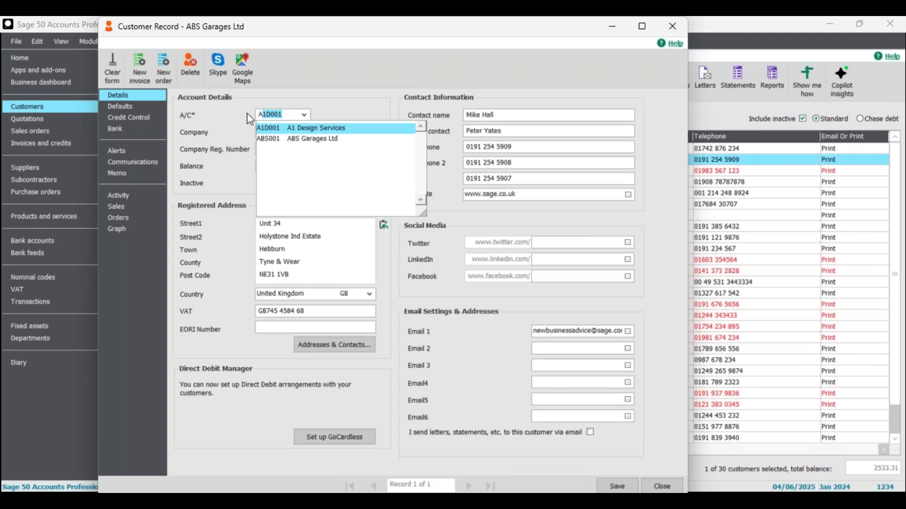
text(B)
key(Up)
key(Down)
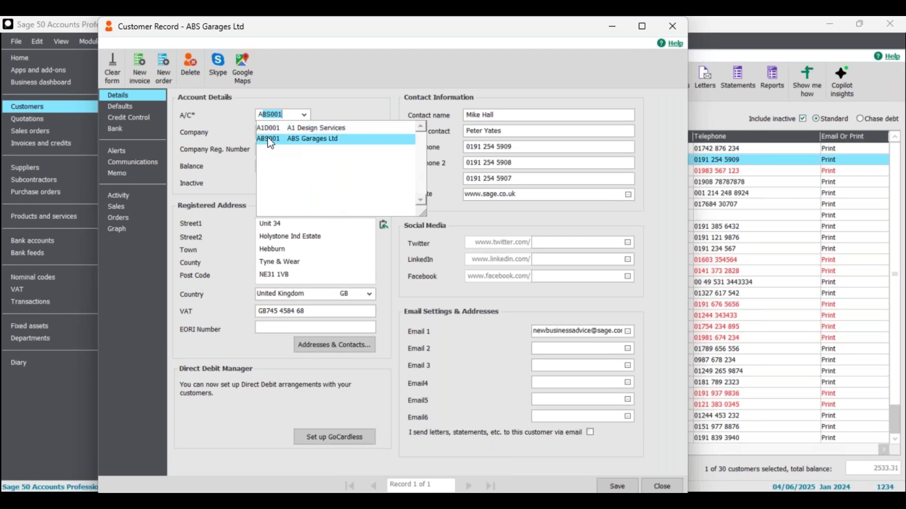
key(Up)
click(635, 38)
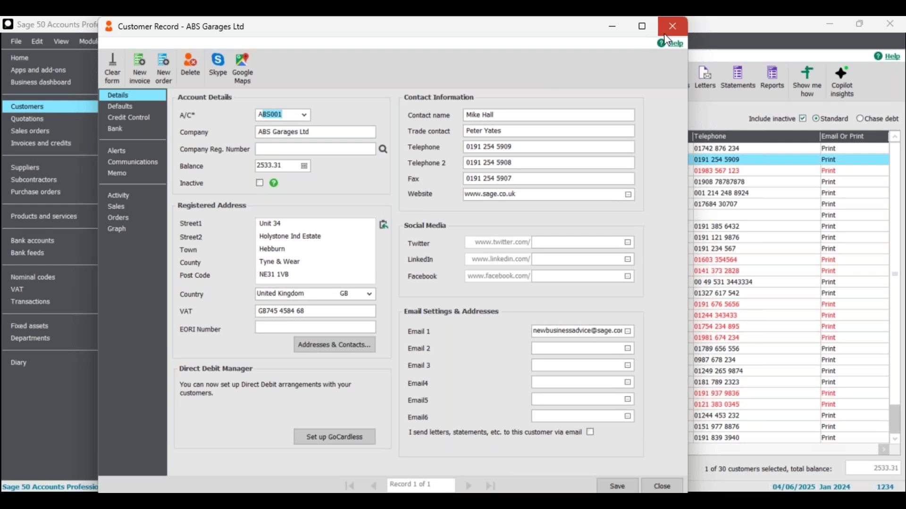
key(Escape)
click(393, 294)
- Discard the customer record changes and open Company Preferences, logging on with the password
click(395, 295)
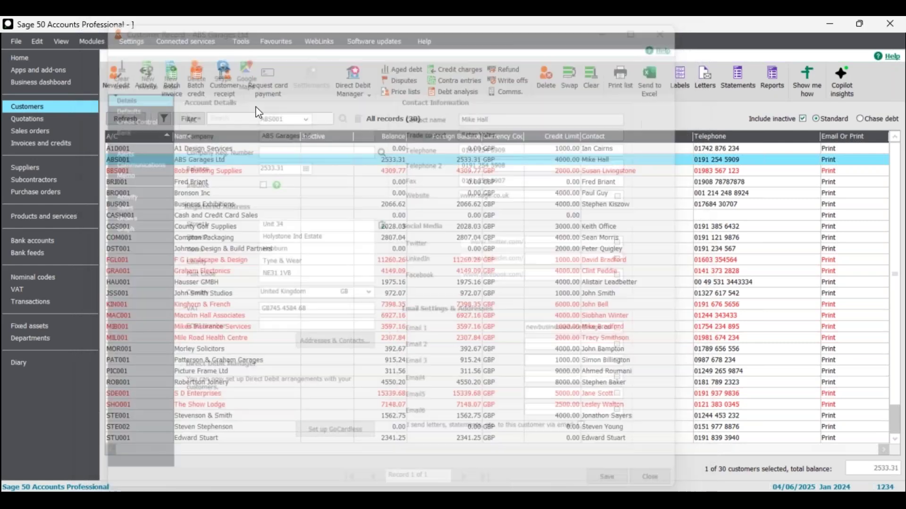
click(131, 41)
click(151, 58)
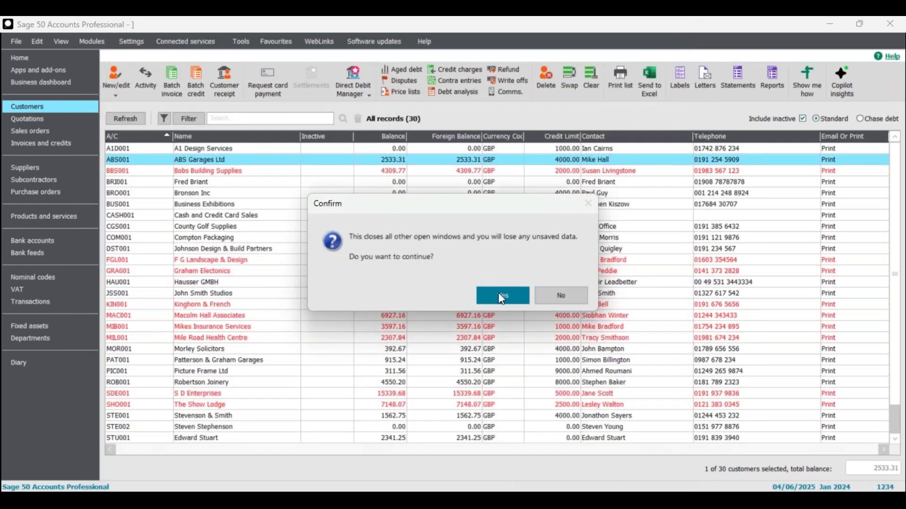
click(500, 295)
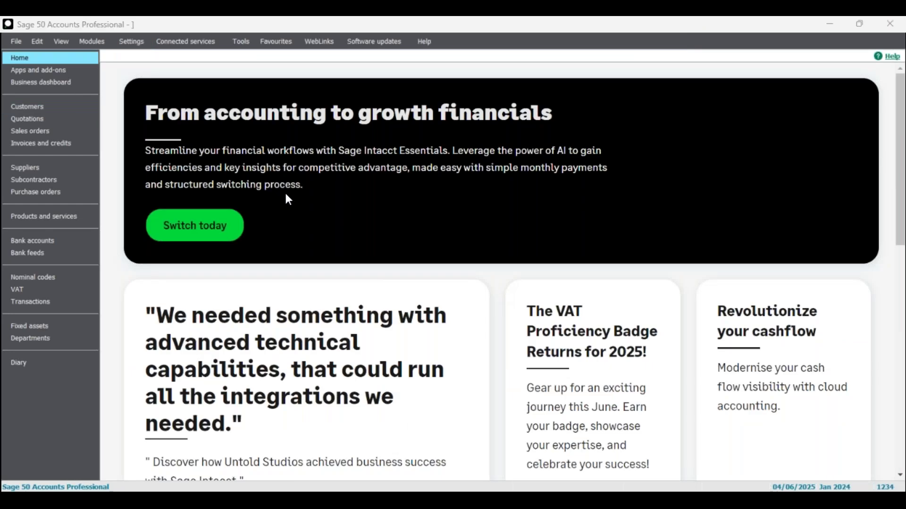
text(**)
click(511, 305)
- On the Parameters page, toggle Display ActiveSearch Popup off and back on, then close preferences
click(440, 140)
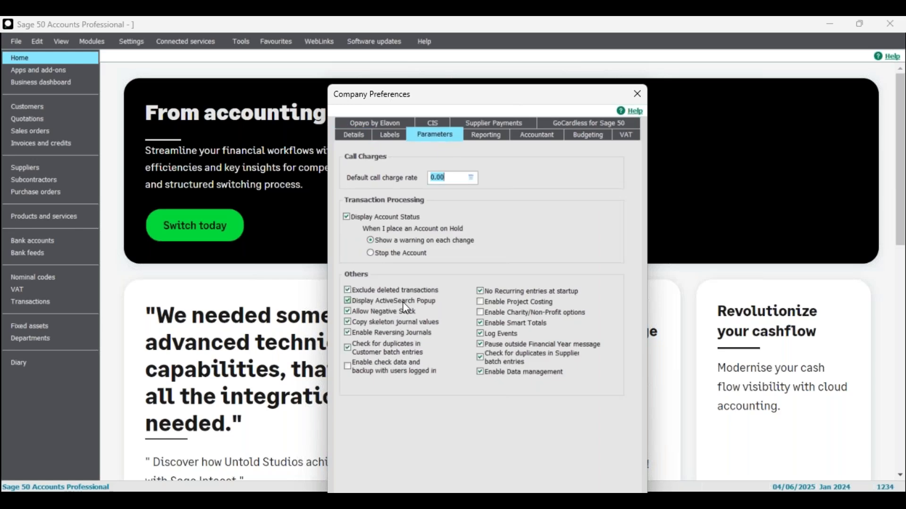
click(404, 304)
click(401, 303)
drag(460, 100, 410, 48)
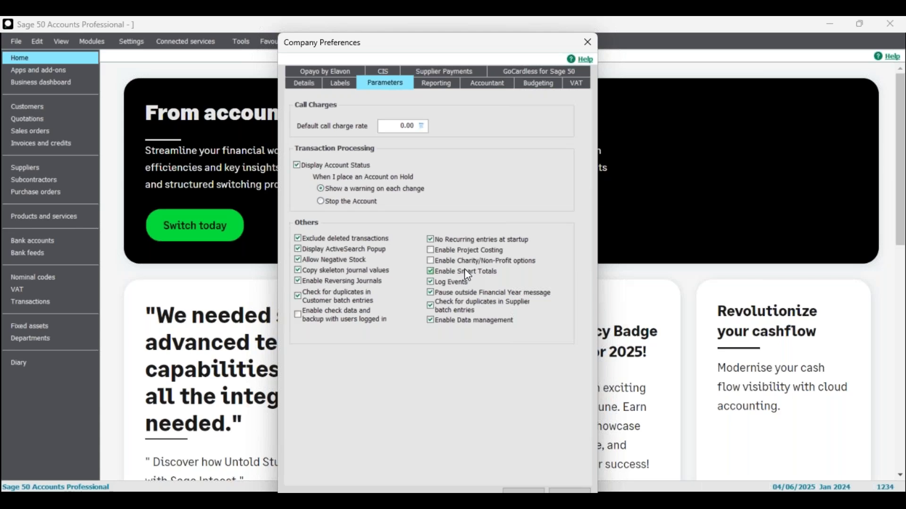
click(587, 42)
- Select Bobs Building Supplies plus eight more customers, F G Landscape & Design through The Show Lodge
click(42, 107)
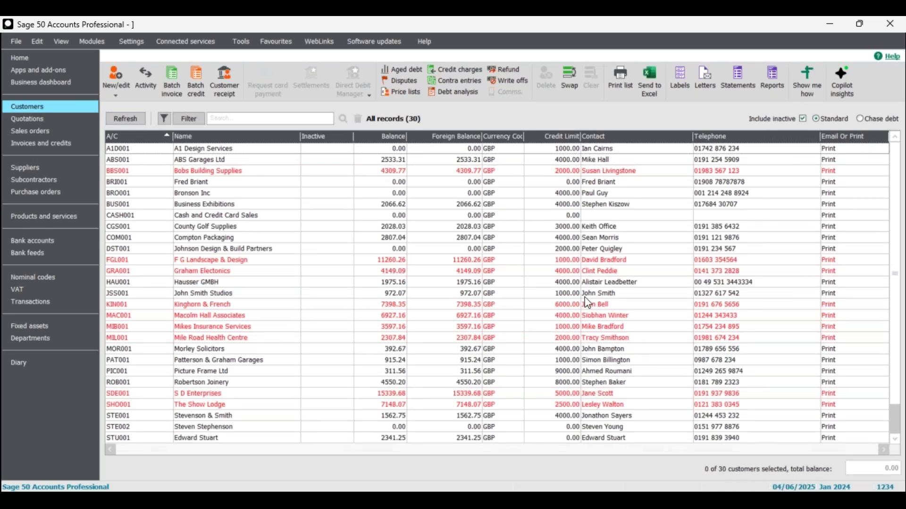
click(234, 176)
ctrl+click(253, 260)
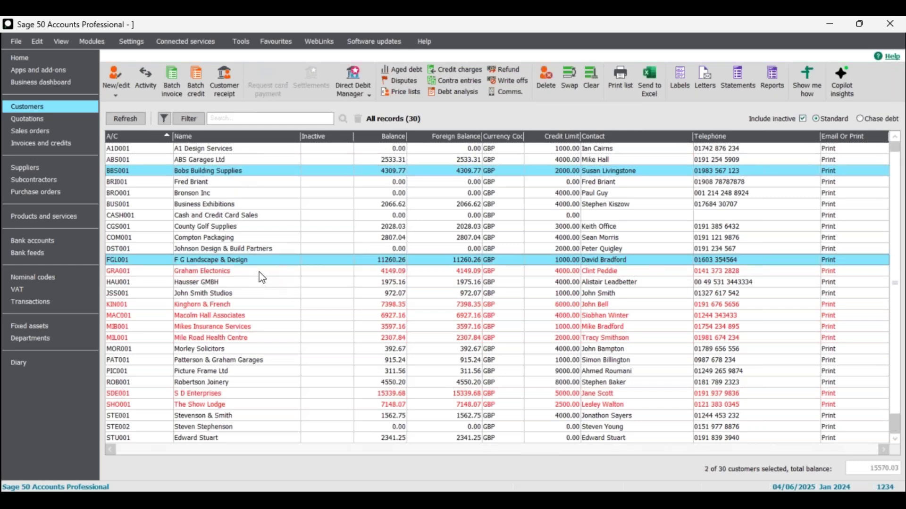
ctrl+click(259, 272)
click(249, 305)
click(247, 317)
click(247, 328)
click(247, 340)
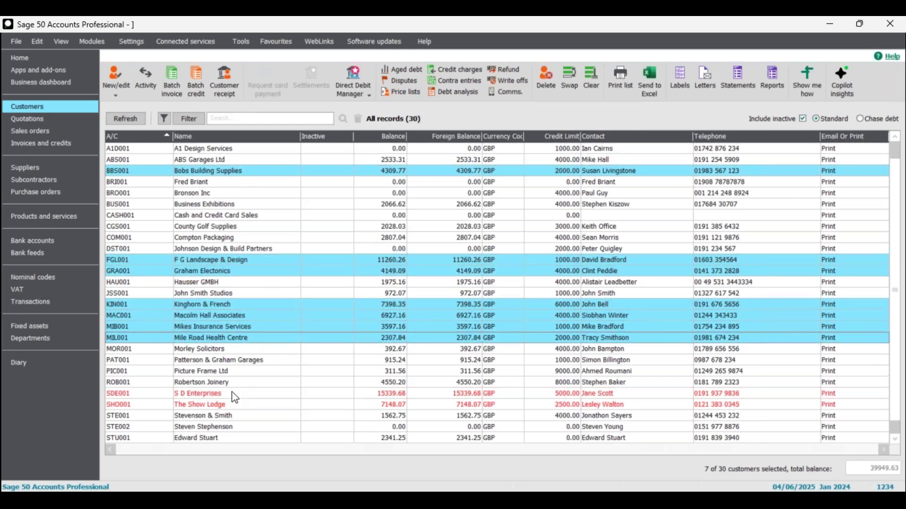
click(231, 395)
ctrl+click(235, 405)
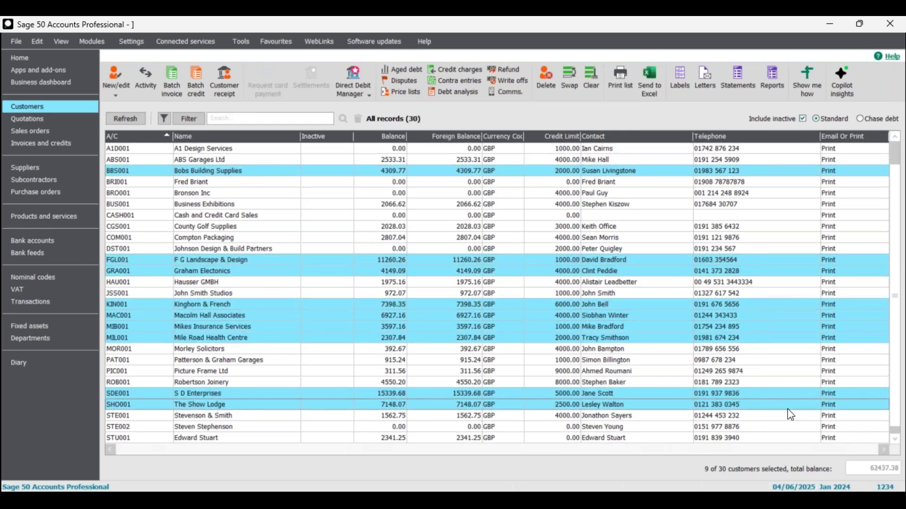
- Drop and re-add S D Enterprises and The Show Lodge, then add The Video Rental Company
ctrl+click(661, 405)
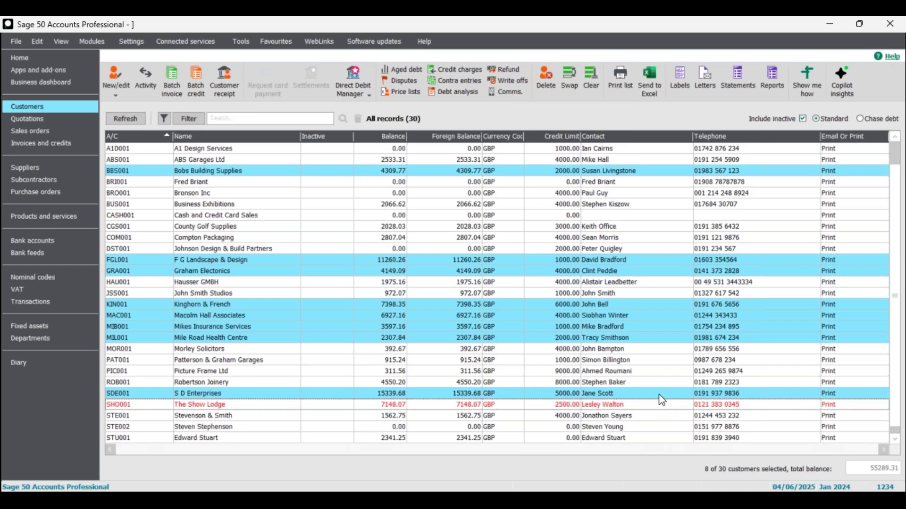
ctrl+click(659, 395)
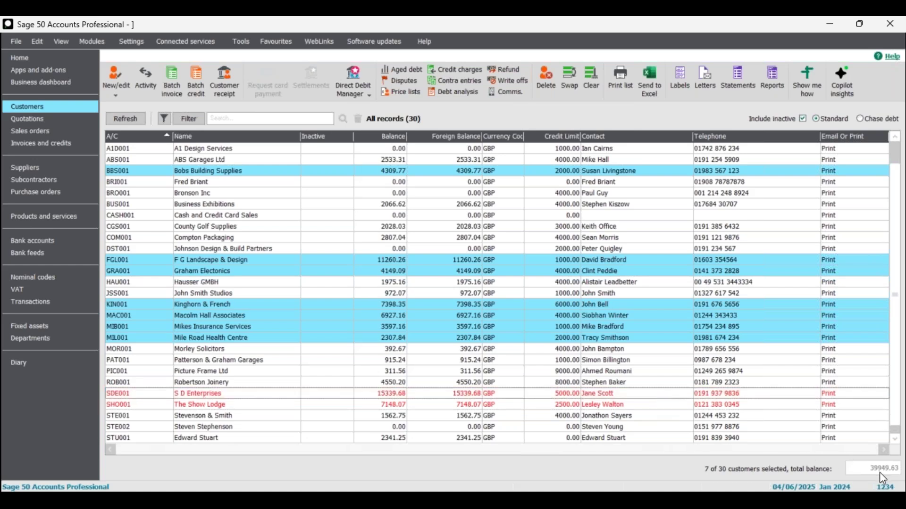
ctrl+click(203, 396)
ctrl+click(211, 403)
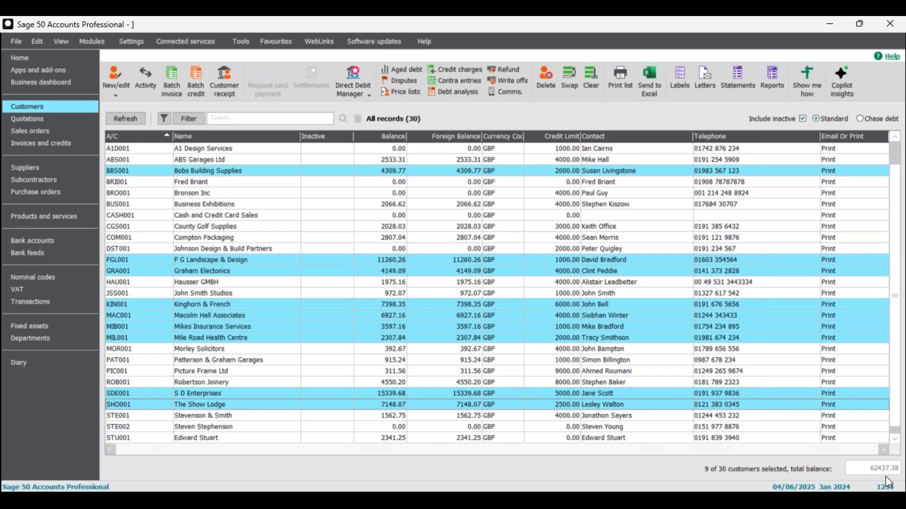
scroll(668, 324, down, 1)
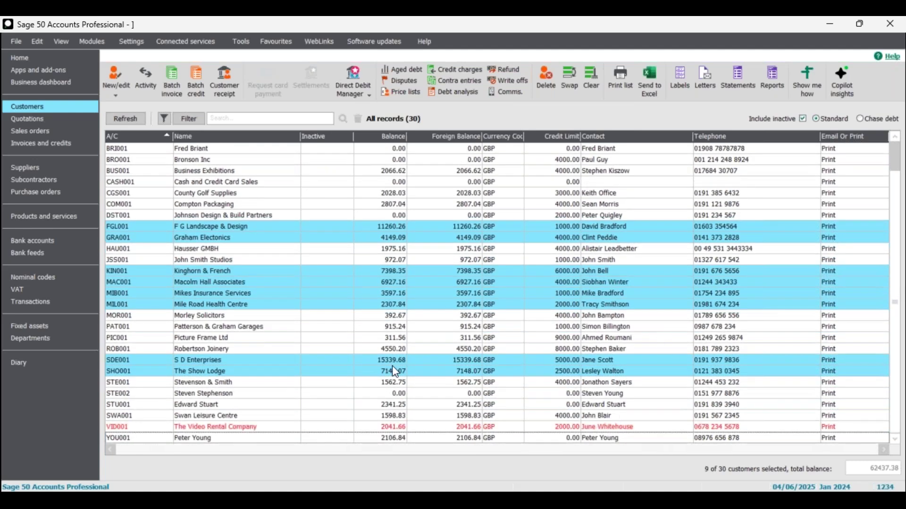
ctrl+click(218, 429)
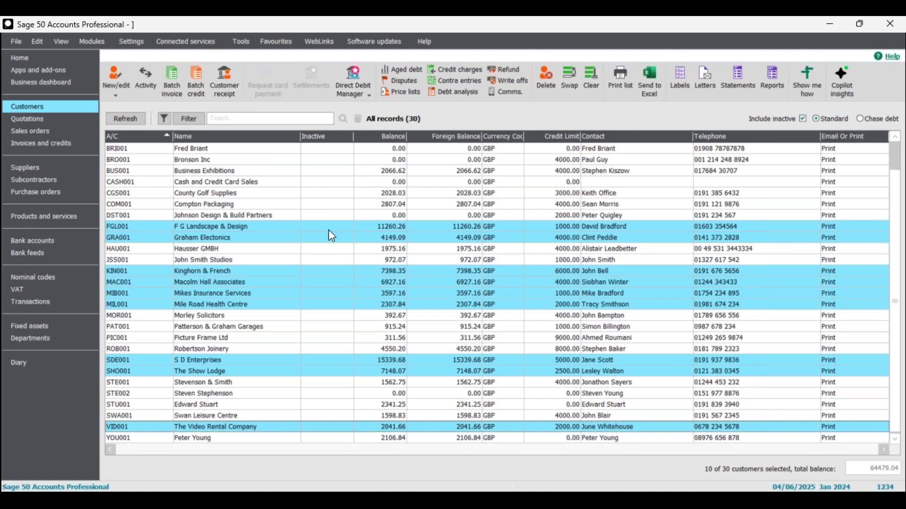
- Deselect the other nine customers so only Bobs Building Supplies (BBS001) stays selected
click(248, 228)
click(249, 238)
click(250, 271)
click(248, 283)
click(247, 294)
click(246, 305)
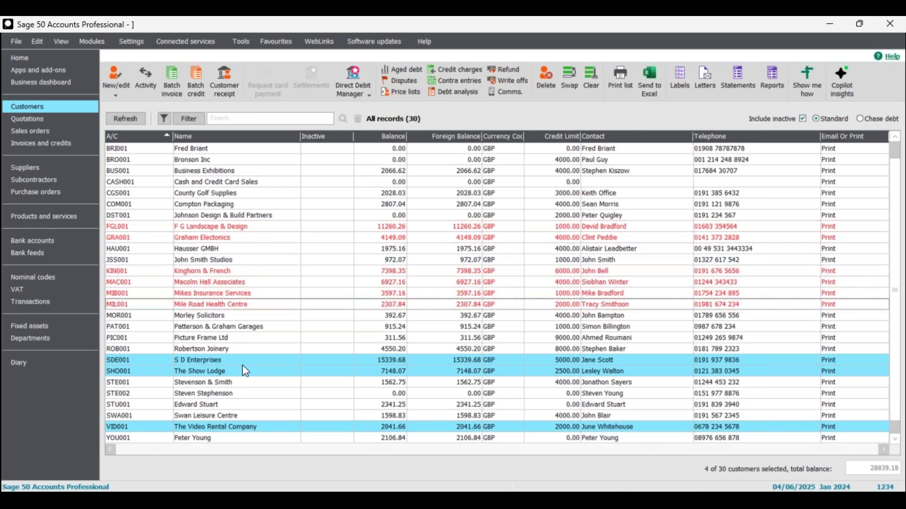
click(243, 360)
click(243, 372)
click(242, 427)
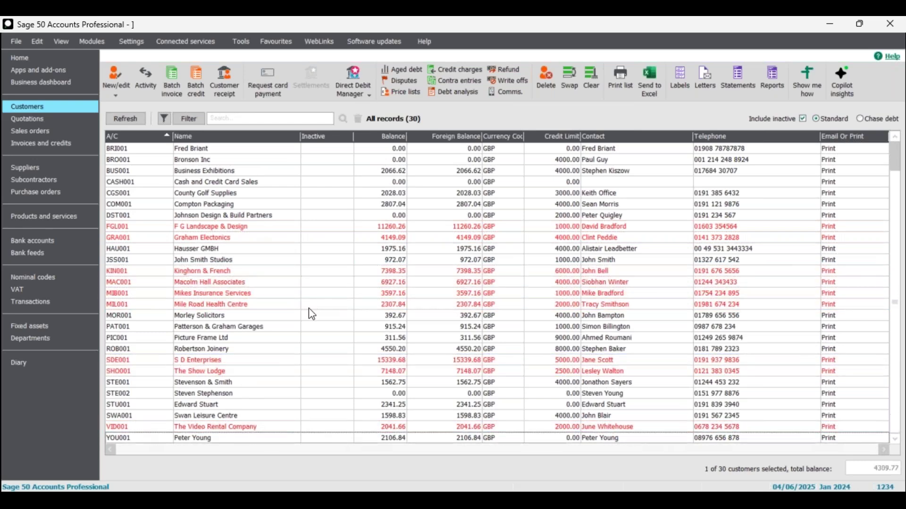
scroll(339, 320, up, 1)
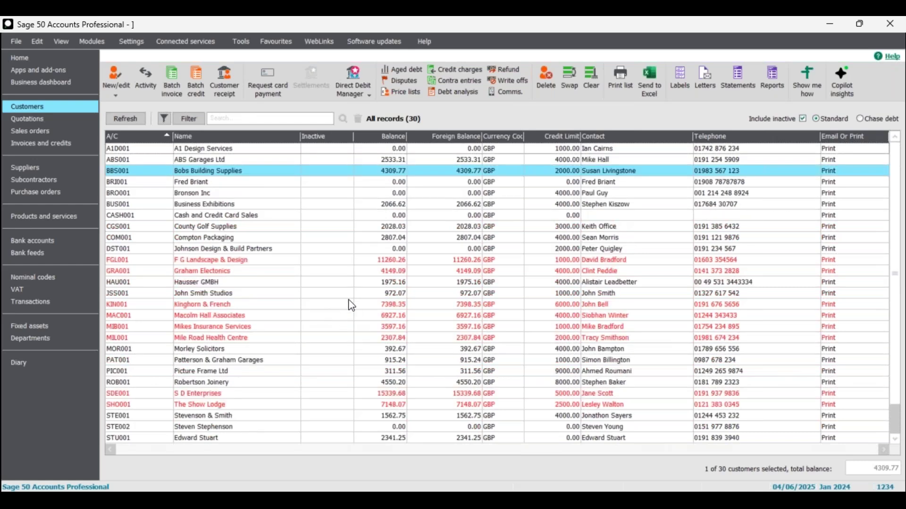
- Select all 30 customers using Swap and Clear, close Customer reports, then clear the selection
click(573, 78)
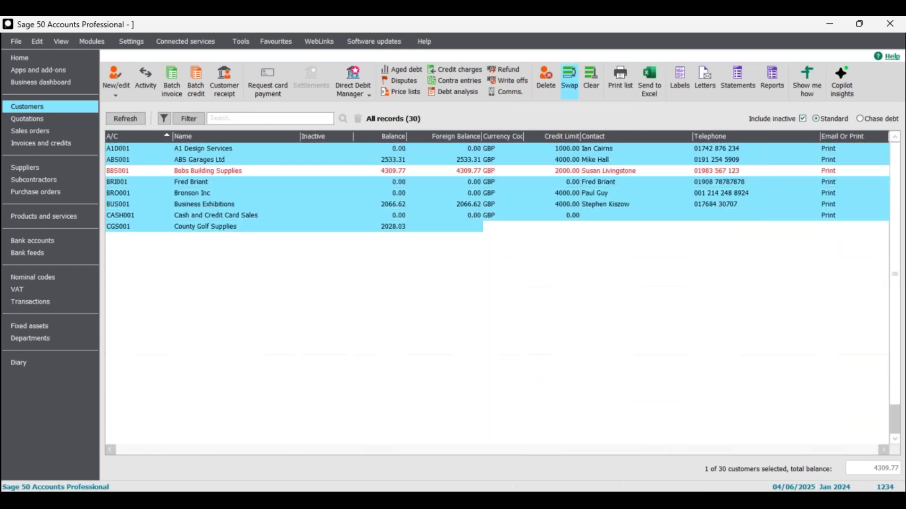
click(585, 78)
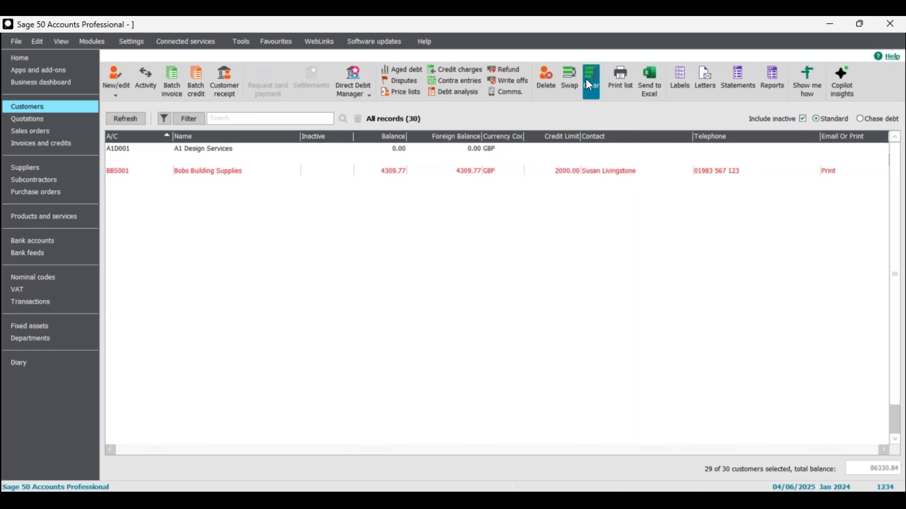
click(565, 78)
scroll(286, 294, down, 3)
scroll(290, 300, down, 3)
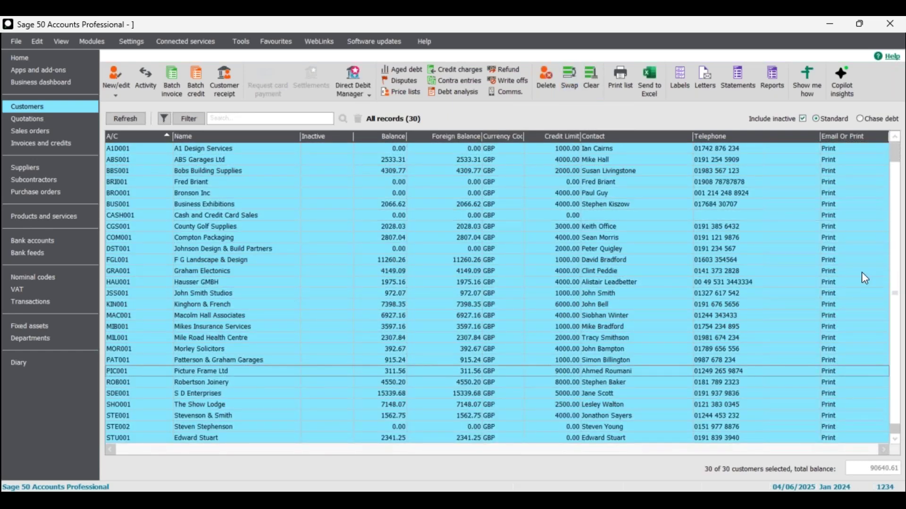
scroll(857, 279, up, 3)
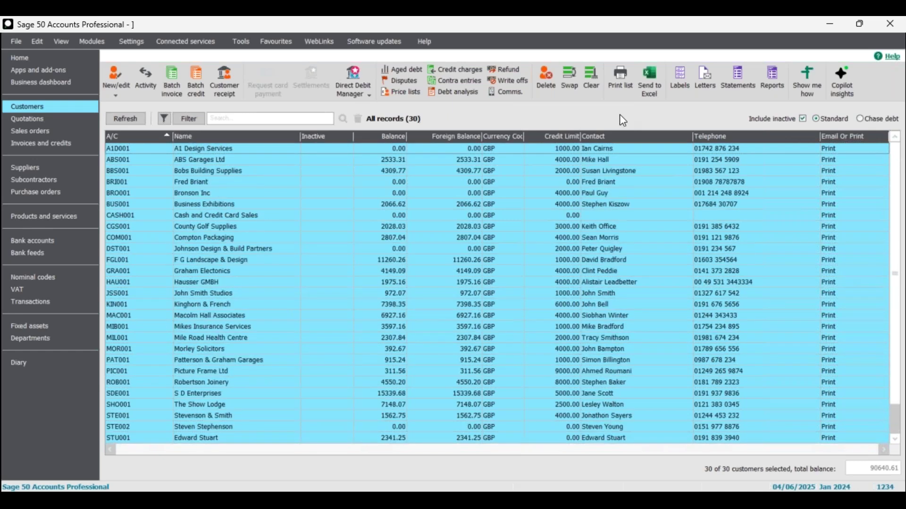
click(573, 74)
click(573, 74)
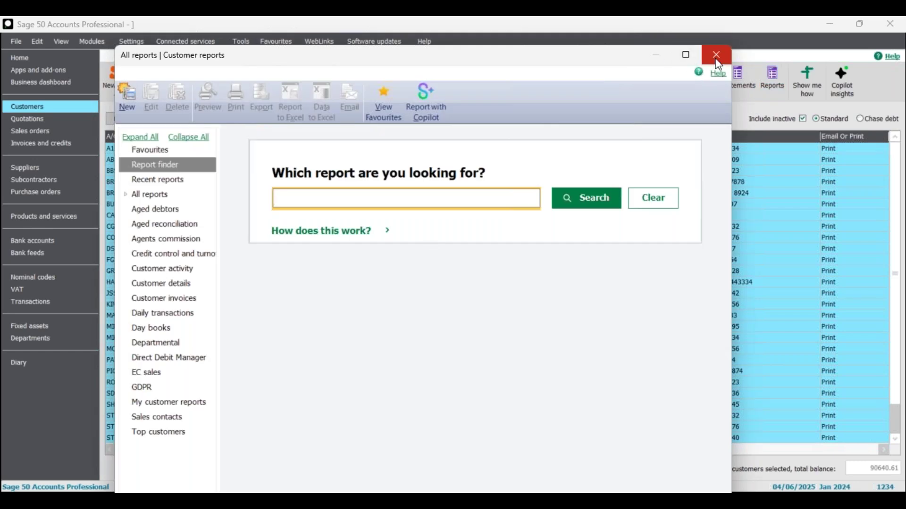
click(718, 59)
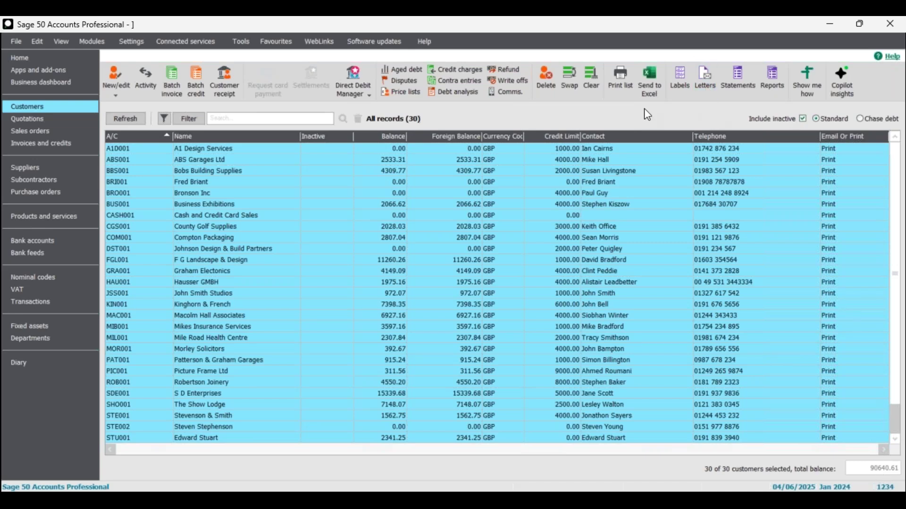
click(590, 81)
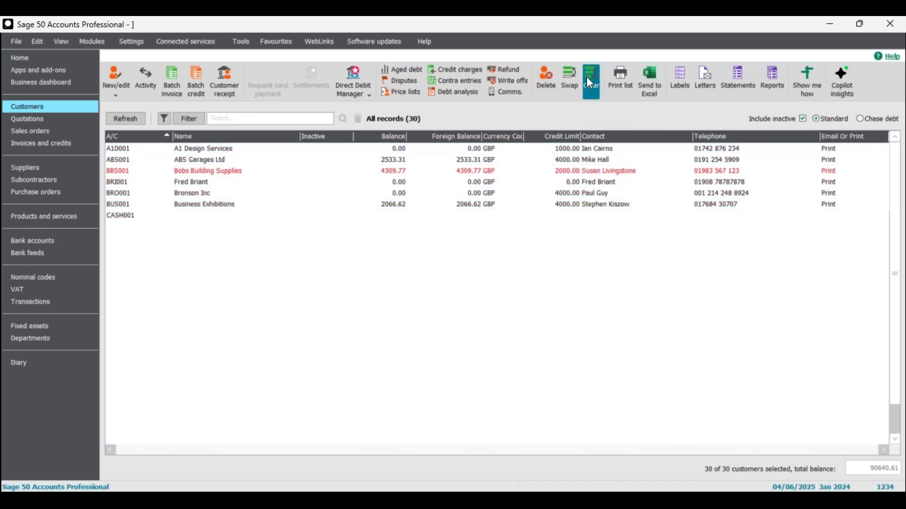
- Select then deselect A1 Design Services, Bronson Inc and Morley Solicitors, then choose Settings > Company Preferences
click(203, 150)
click(209, 195)
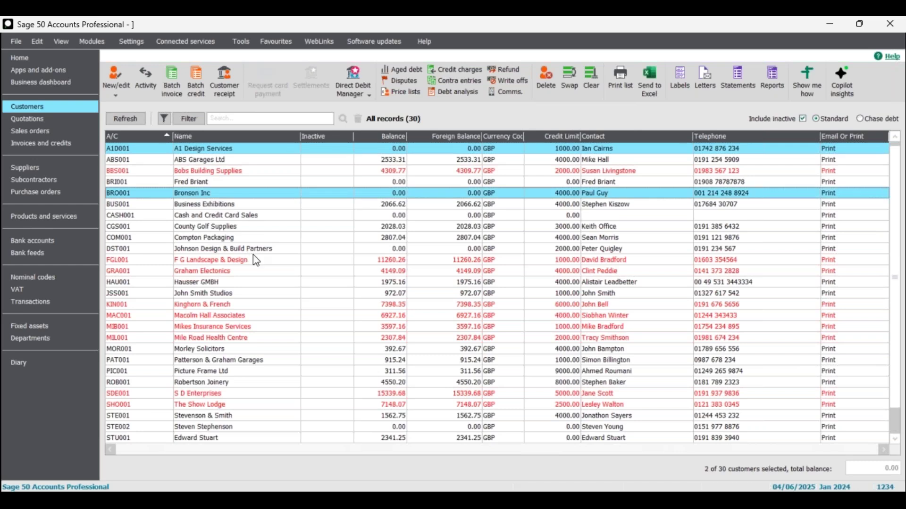
click(226, 352)
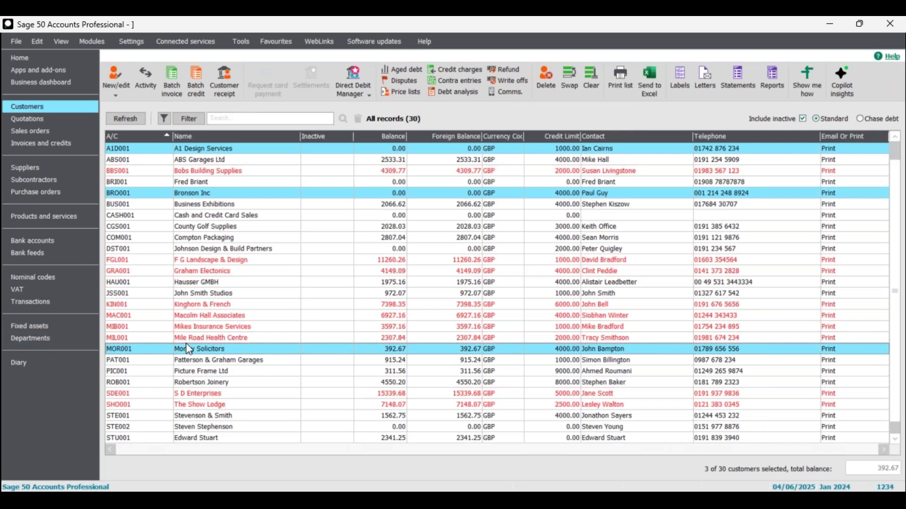
click(399, 350)
click(400, 194)
click(396, 149)
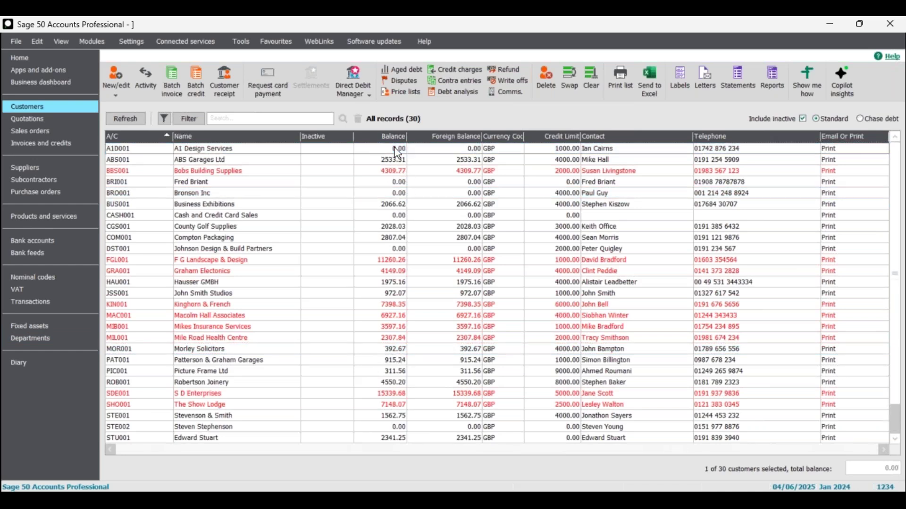
click(131, 41)
click(169, 75)
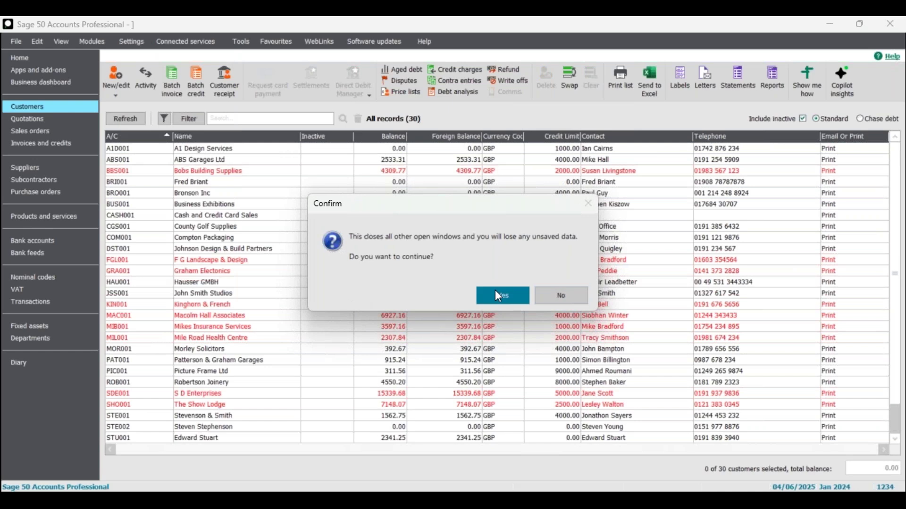
- Log on to Company Preferences, switch off Enable Smart Totals on Parameters, and save with OK
click(497, 296)
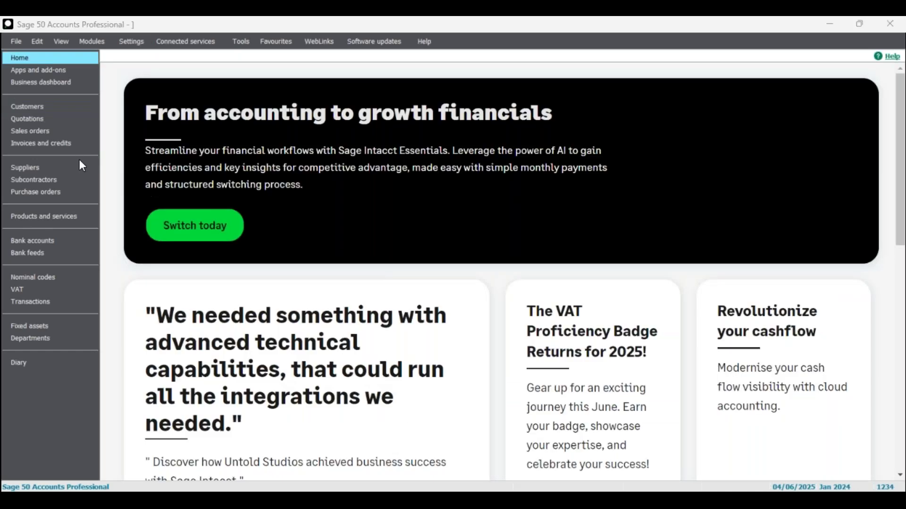
text(12)
click(510, 307)
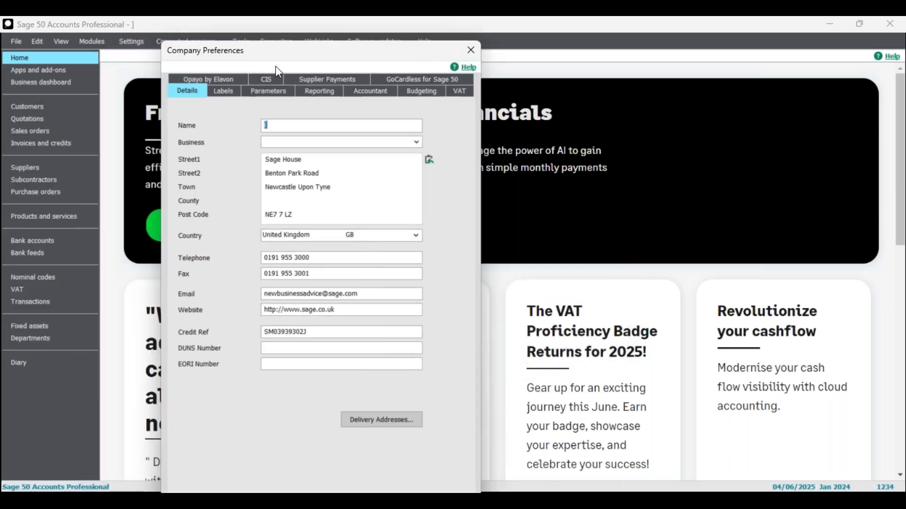
click(277, 97)
click(349, 284)
drag(370, 55, 301, 30)
click(337, 481)
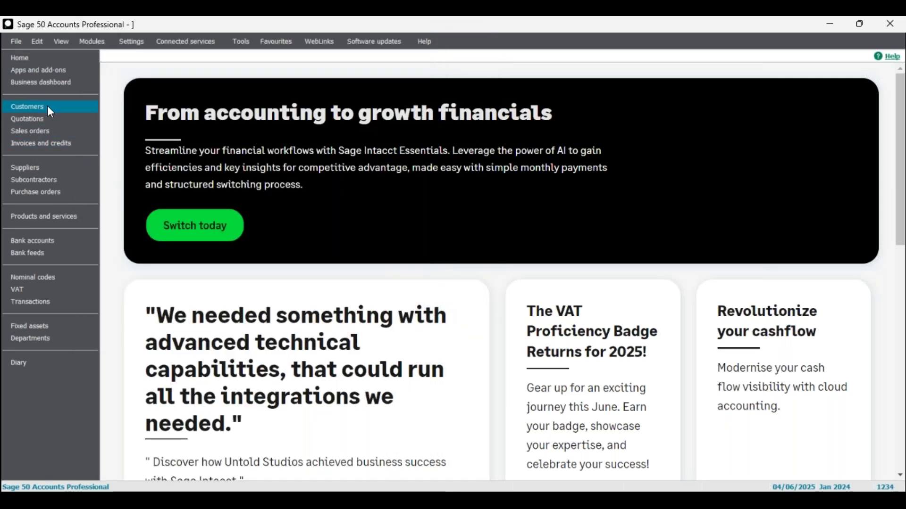
click(49, 109)
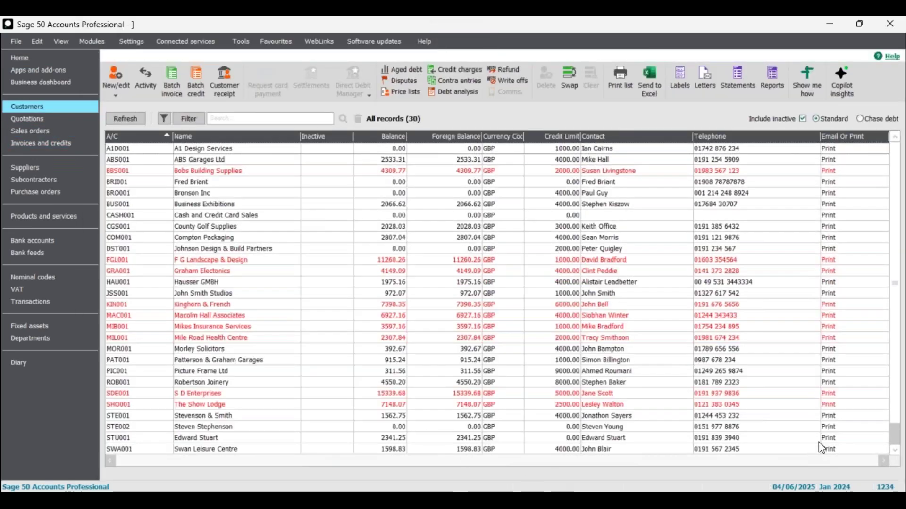
click(217, 171)
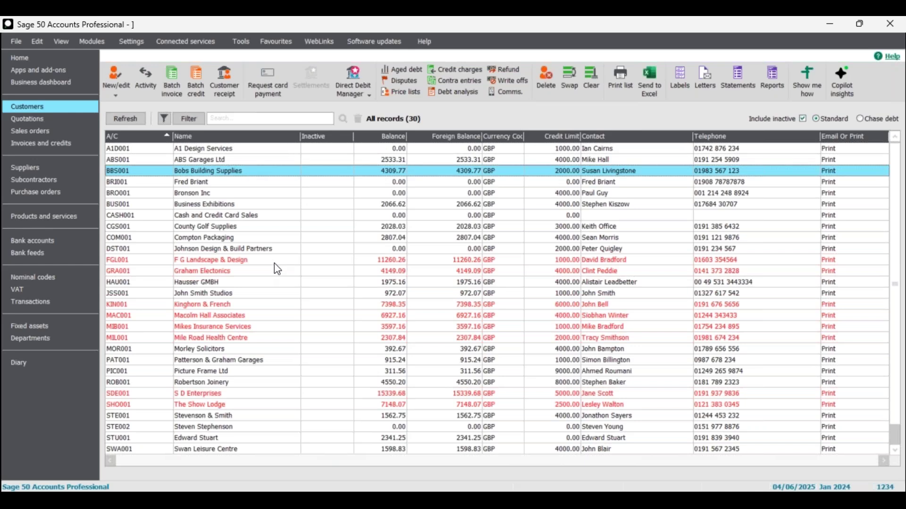
click(275, 261)
click(280, 273)
click(246, 306)
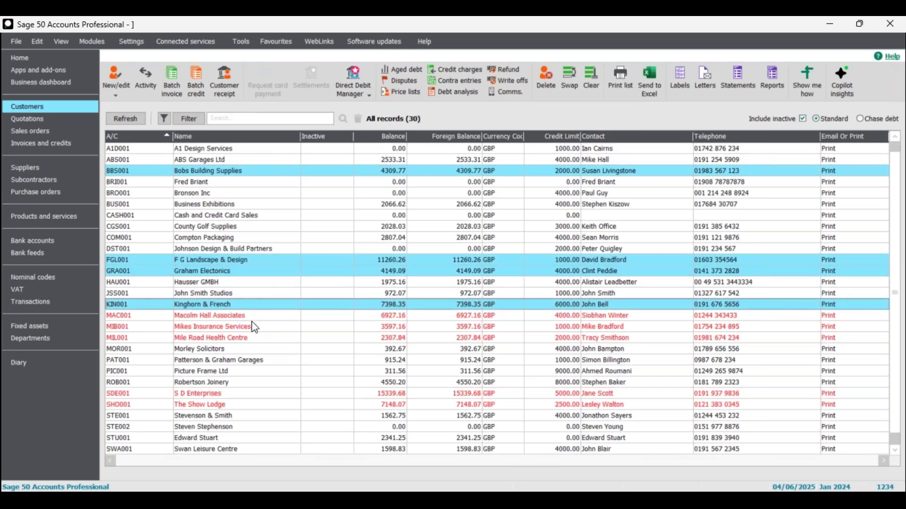
click(251, 323)
click(259, 316)
click(260, 337)
click(257, 394)
click(261, 404)
scroll(330, 371, down, 1)
click(669, 437)
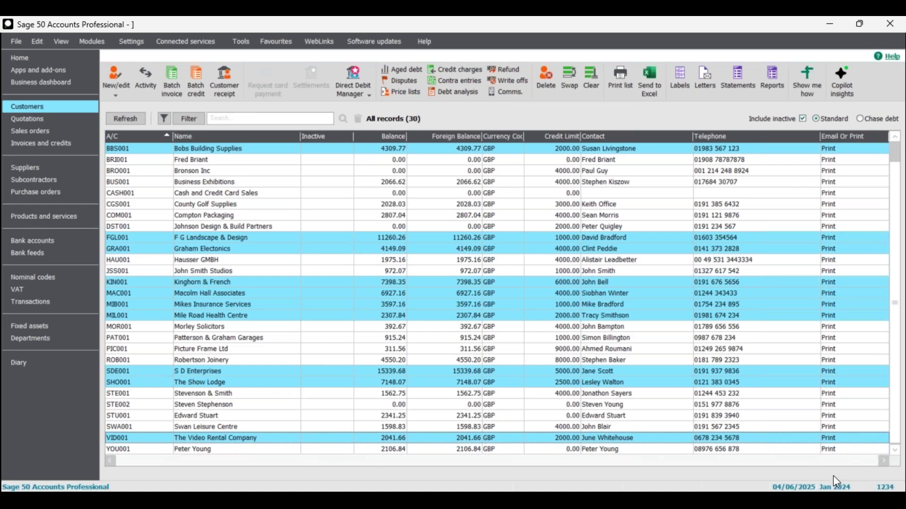
click(482, 437)
click(483, 382)
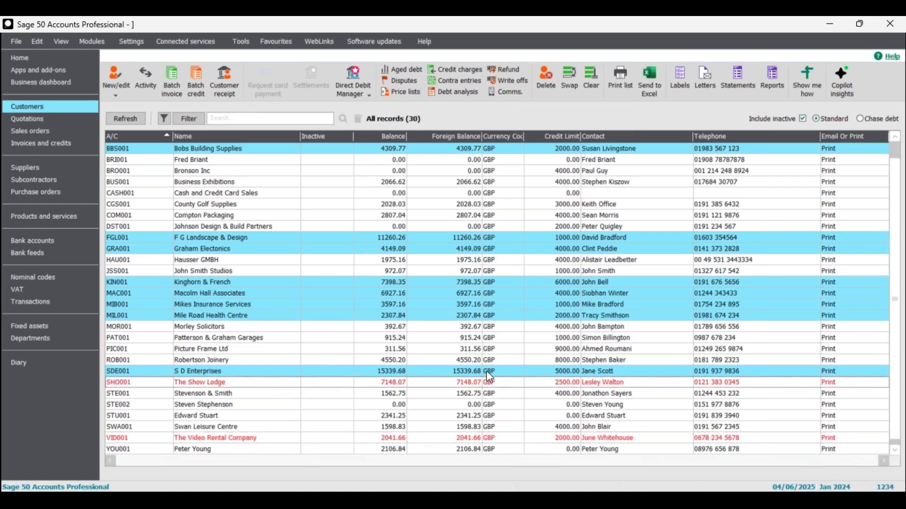
click(485, 371)
click(489, 315)
click(490, 304)
click(494, 293)
click(496, 283)
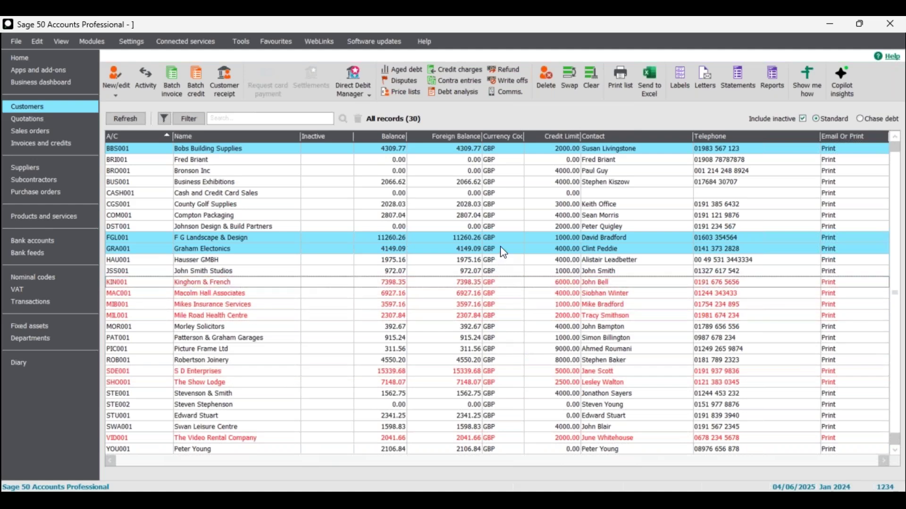
click(492, 248)
click(491, 238)
click(471, 152)
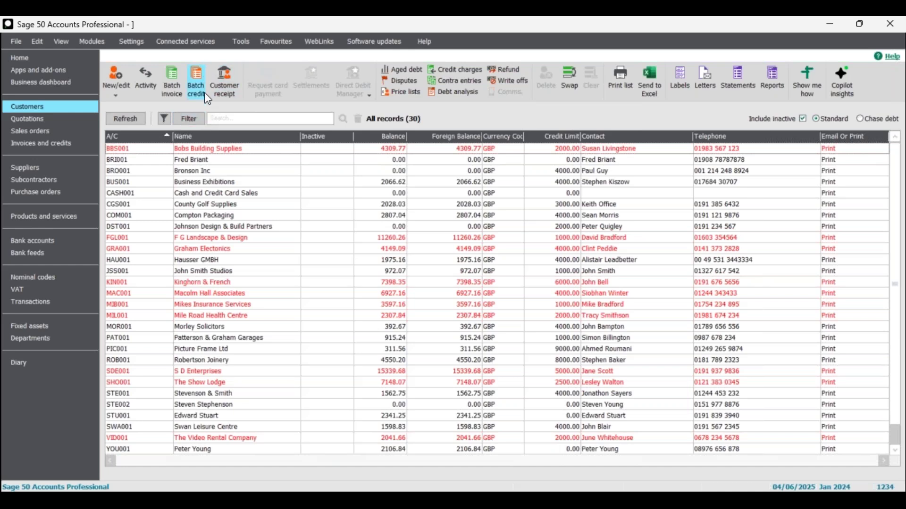
click(132, 42)
click(150, 73)
click(500, 297)
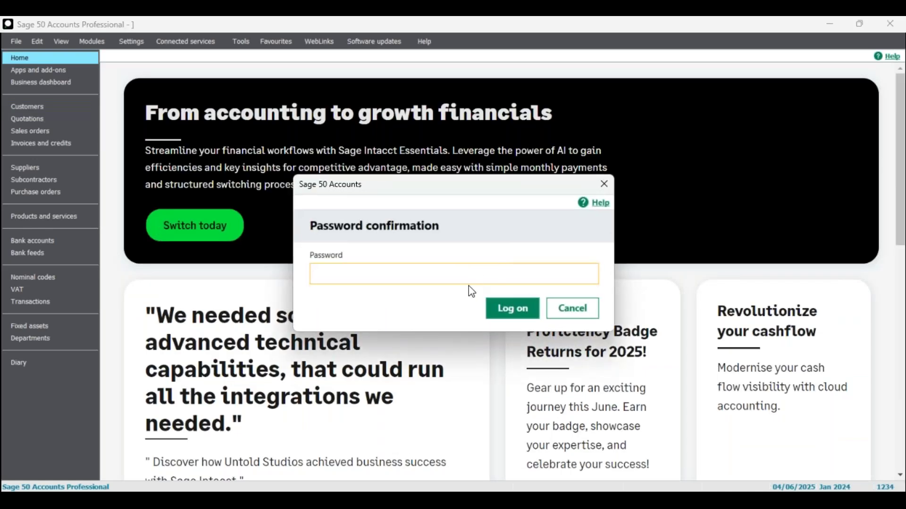
- Log on and rename the company to 'Year End' on the Details page, saving the change
text(••)
click(516, 311)
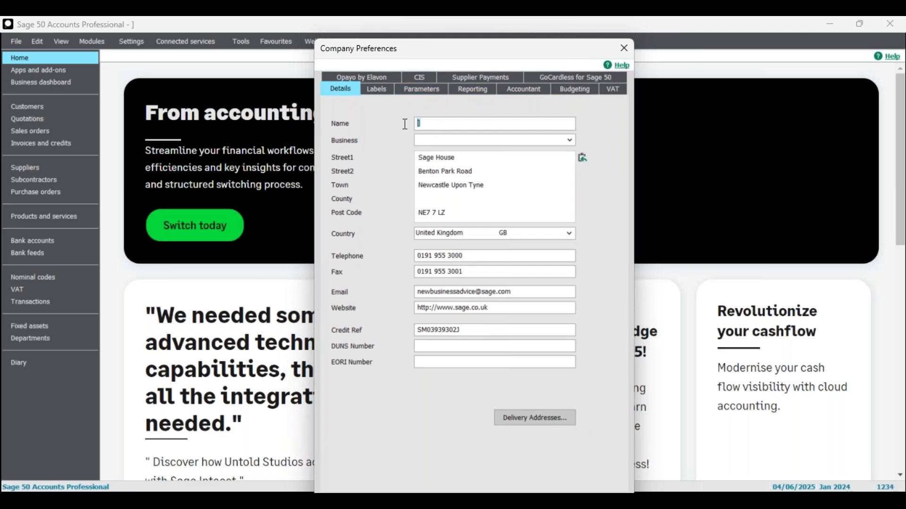
text(Year End)
drag(474, 49, 429, 37)
key(Return)
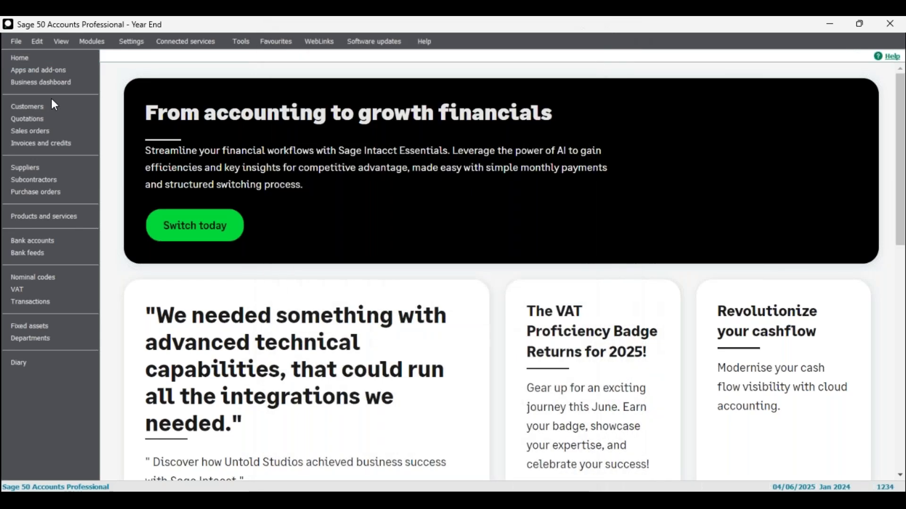
- Reopen Company Preferences, log on, review the Parameters page, and close with OK
click(136, 44)
click(169, 76)
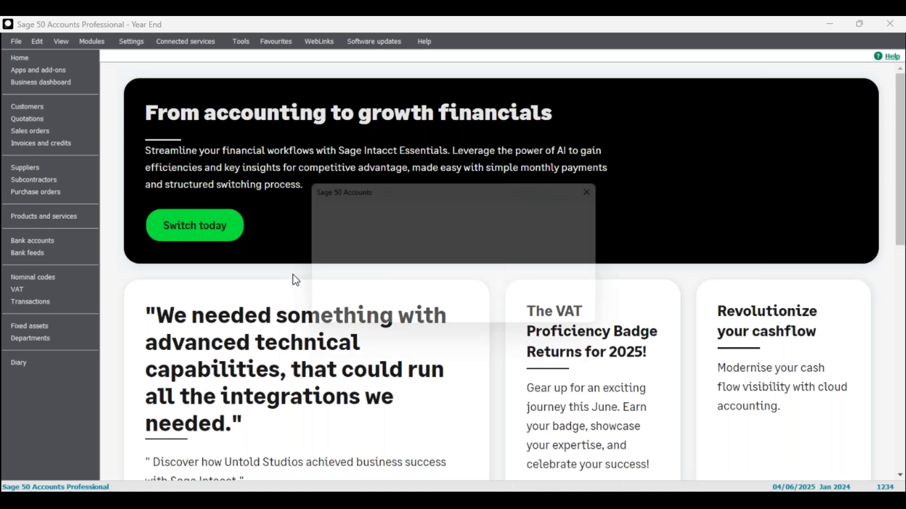
text(••)
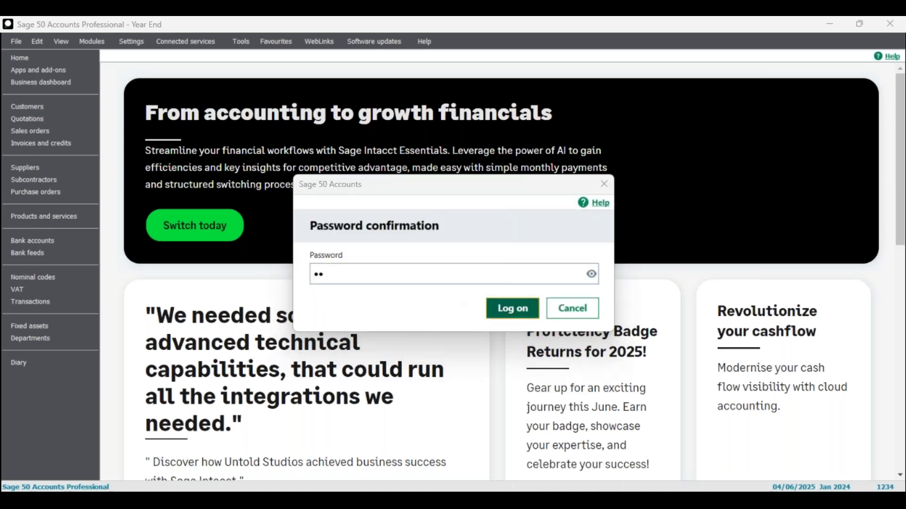
key(Return)
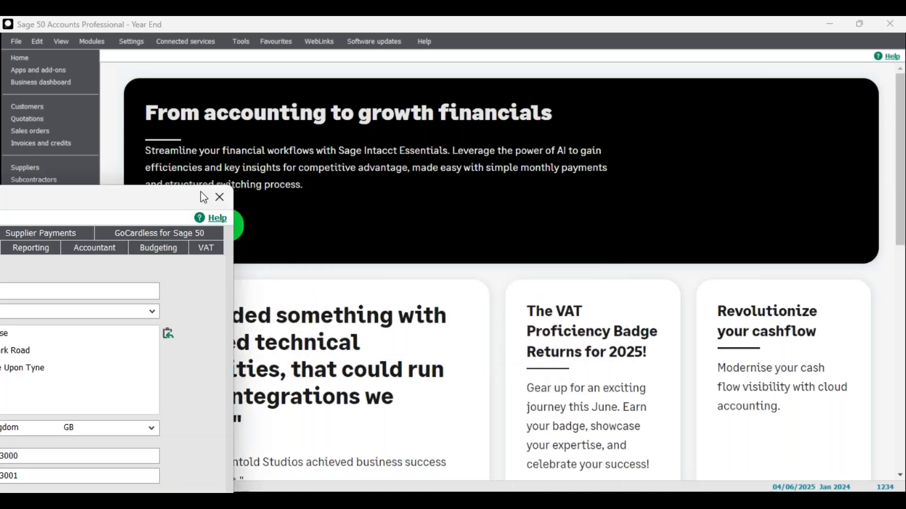
click(385, 134)
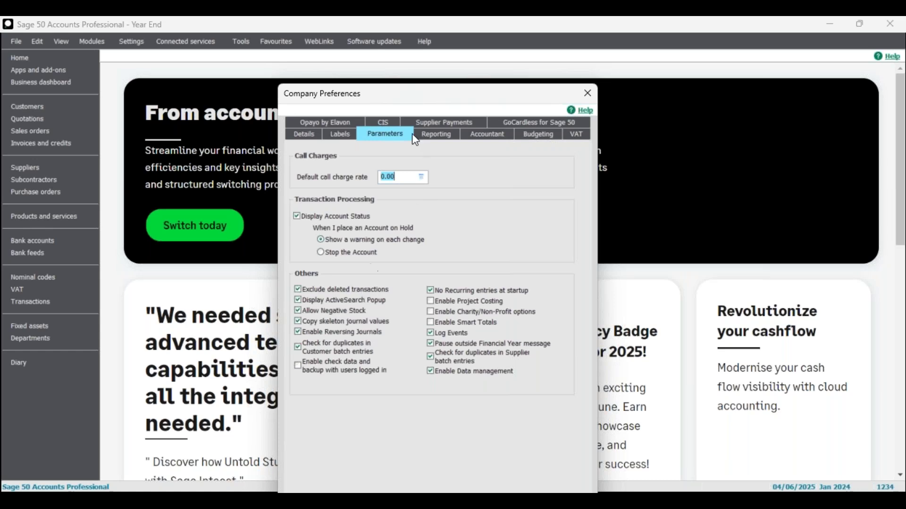
drag(404, 97, 356, 77)
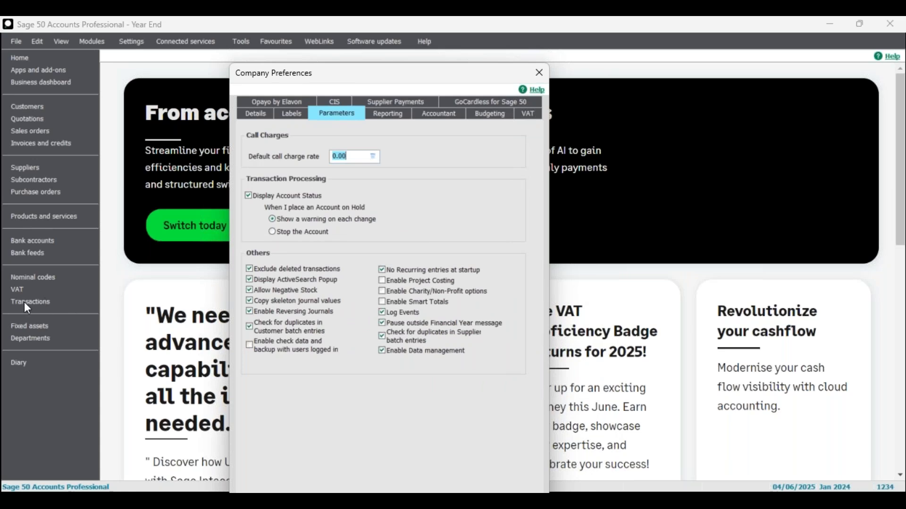
drag(499, 77, 494, 36)
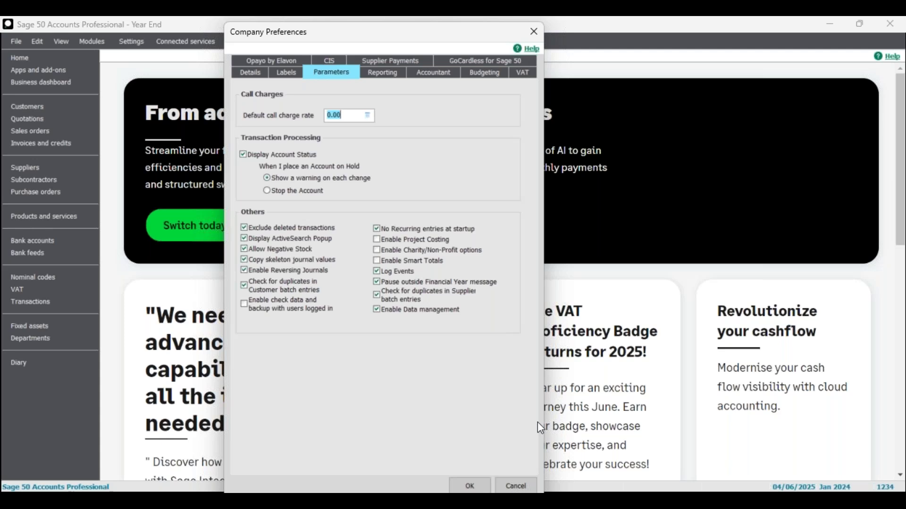
click(470, 486)
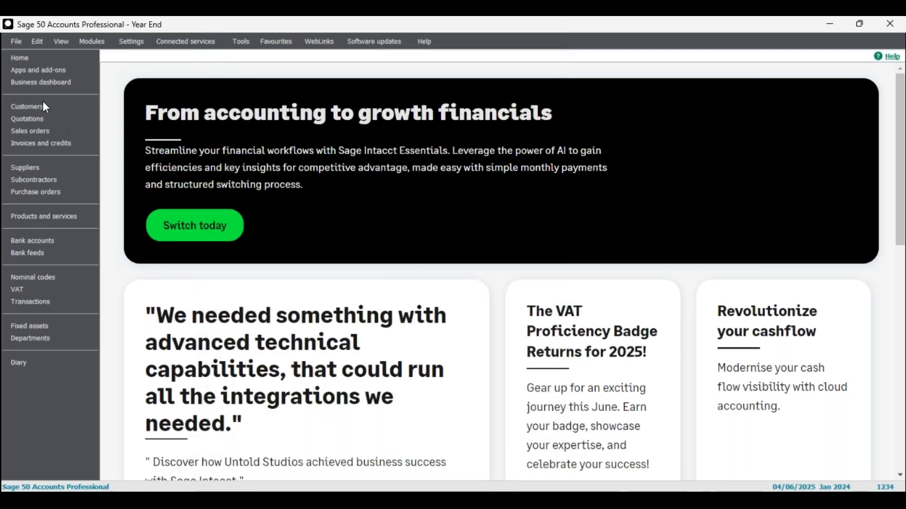
- Open A1 Design Services' activity and review invoice 504 and receipts 815 and 1104
click(36, 106)
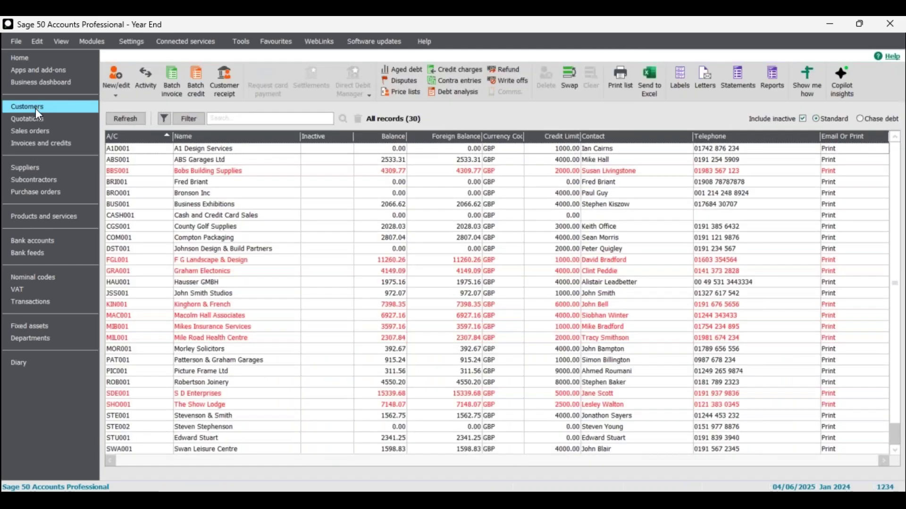
click(216, 150)
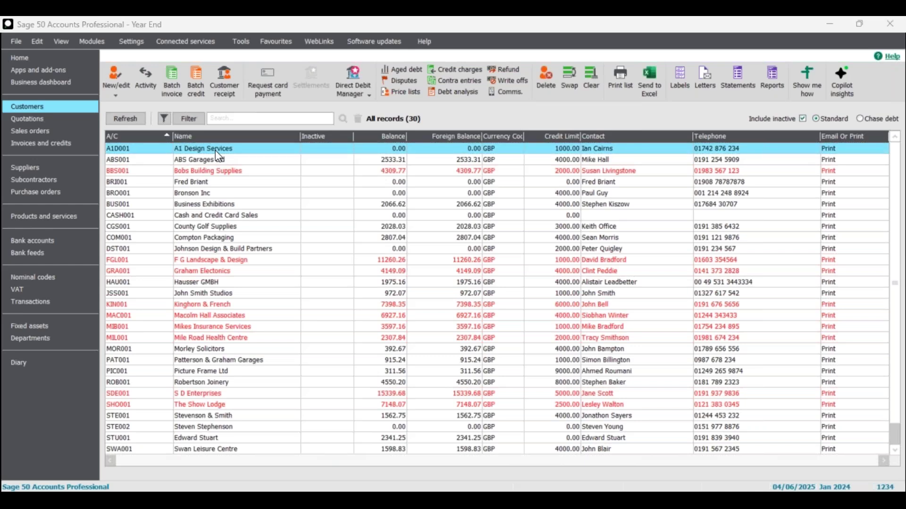
double_click(215, 150)
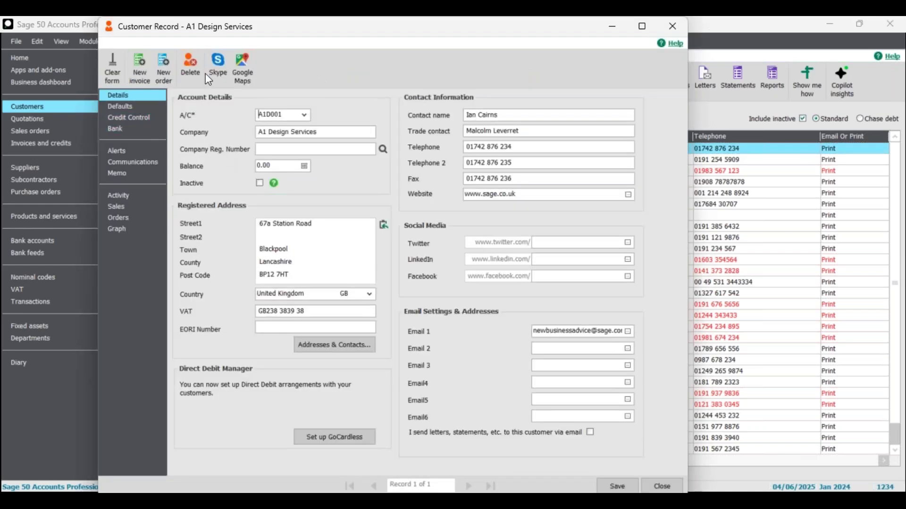
click(672, 29)
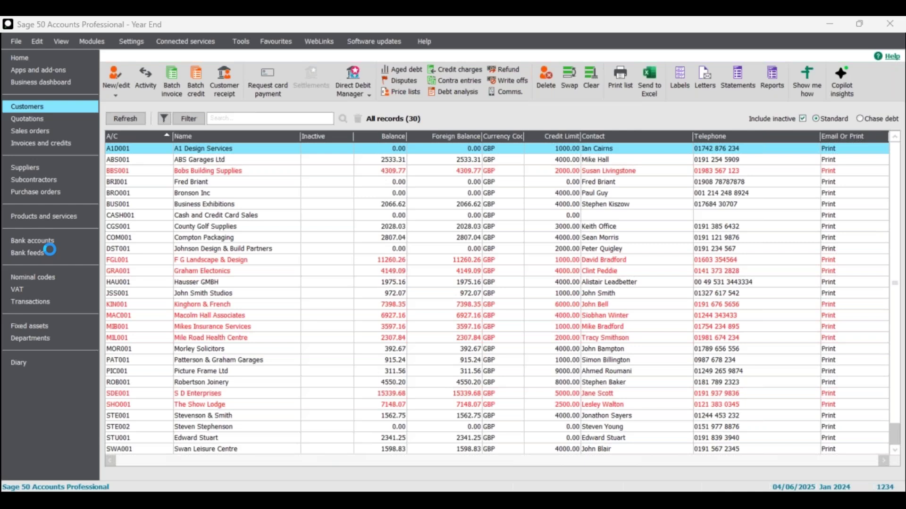
drag(0, 330, 555, 85)
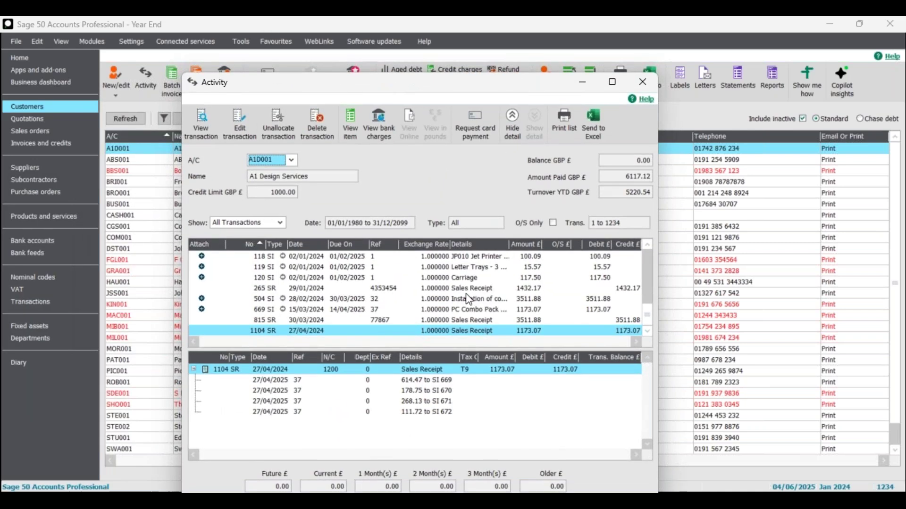
click(625, 331)
click(524, 299)
click(517, 297)
click(519, 321)
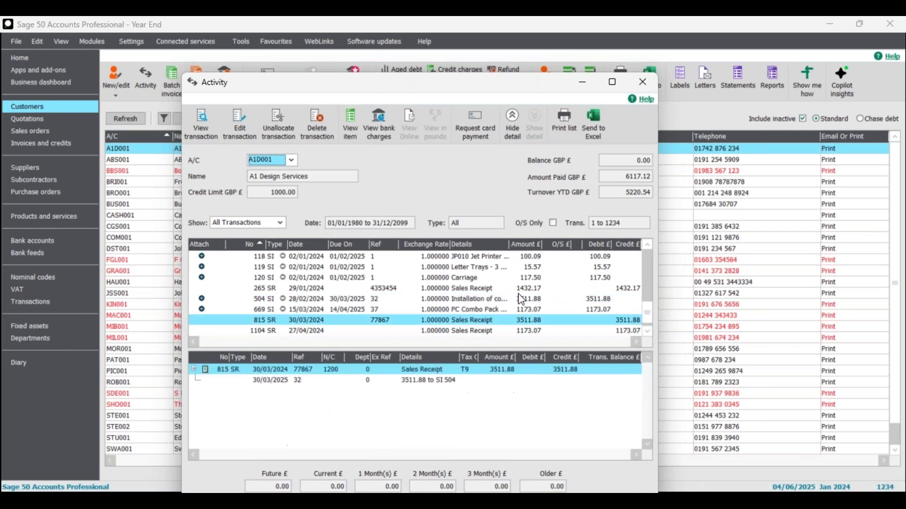
click(524, 331)
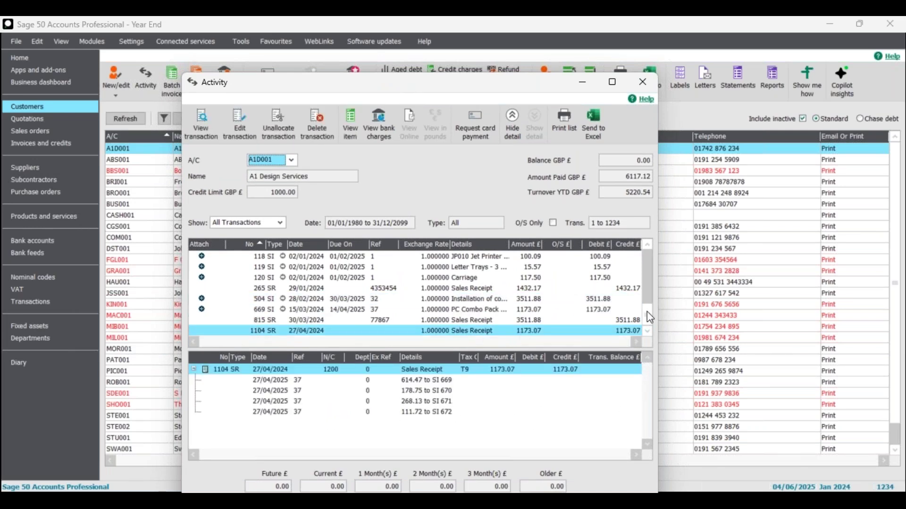
- Delete sales invoice 669 and review the resulting 1235 cancellation entries
click(268, 310)
click(317, 125)
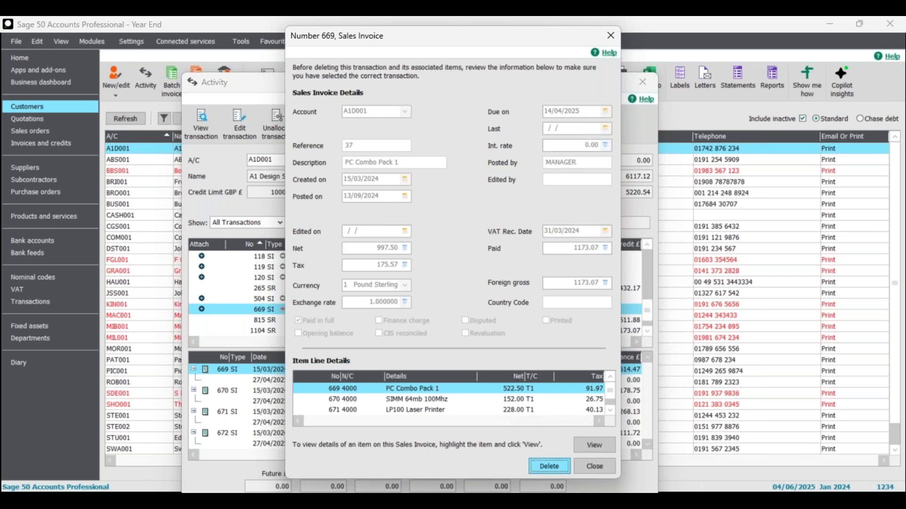
click(549, 466)
click(453, 289)
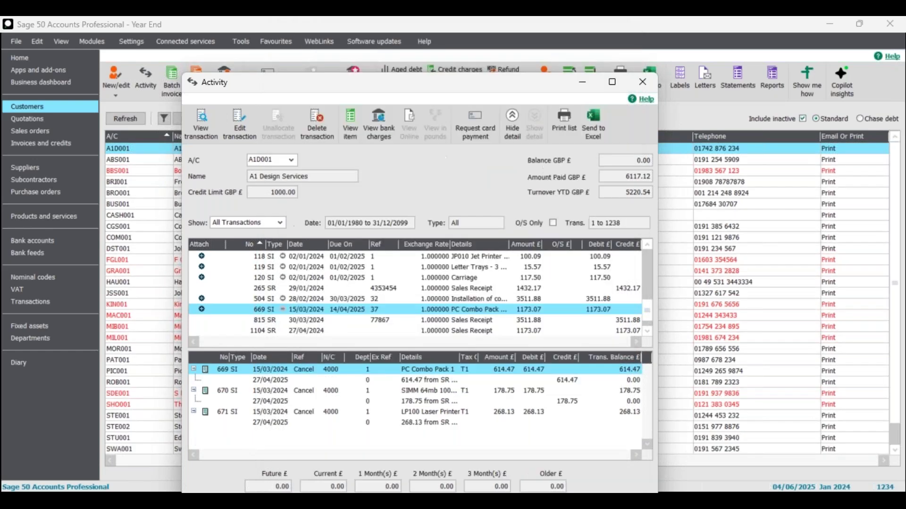
click(642, 331)
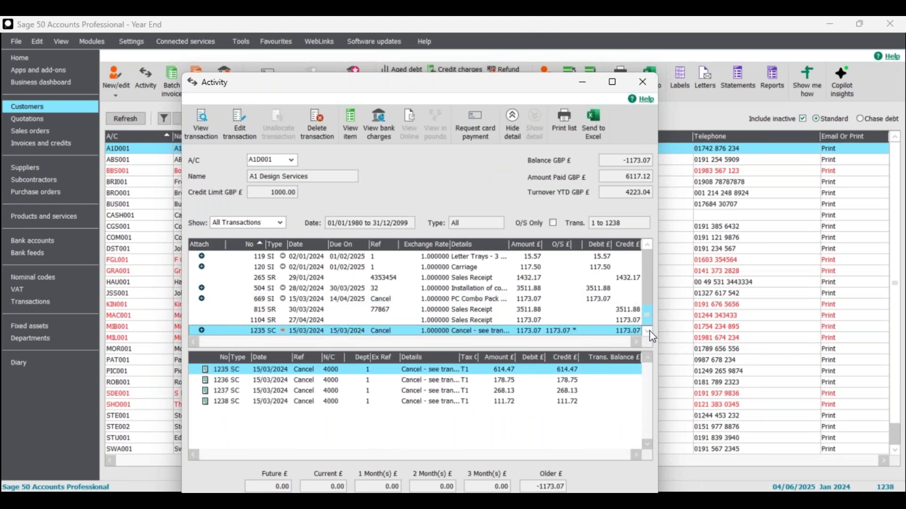
click(438, 320)
click(448, 309)
click(447, 297)
scroll(446, 297, up, 1)
drag(648, 304, 648, 273)
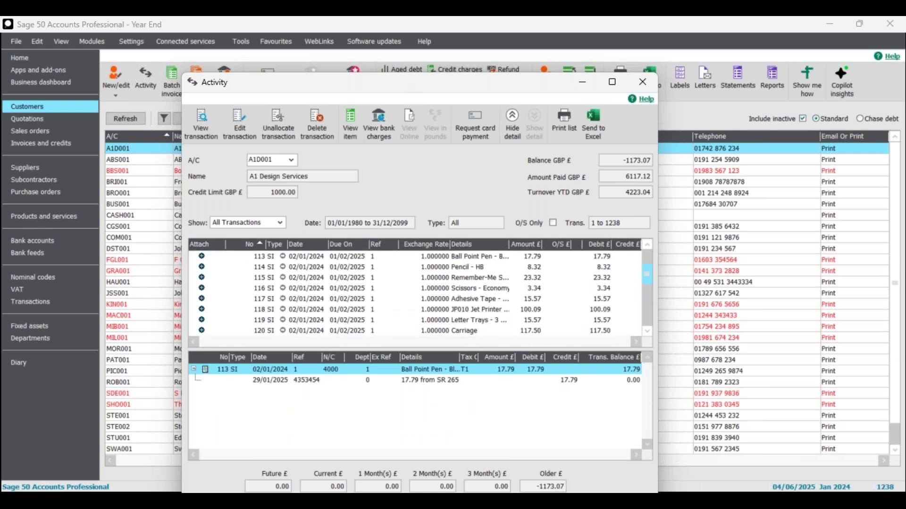
- Delete the 108 Flip Chart sales invoice and review the updated entries
click(257, 280)
click(311, 128)
click(557, 465)
click(456, 290)
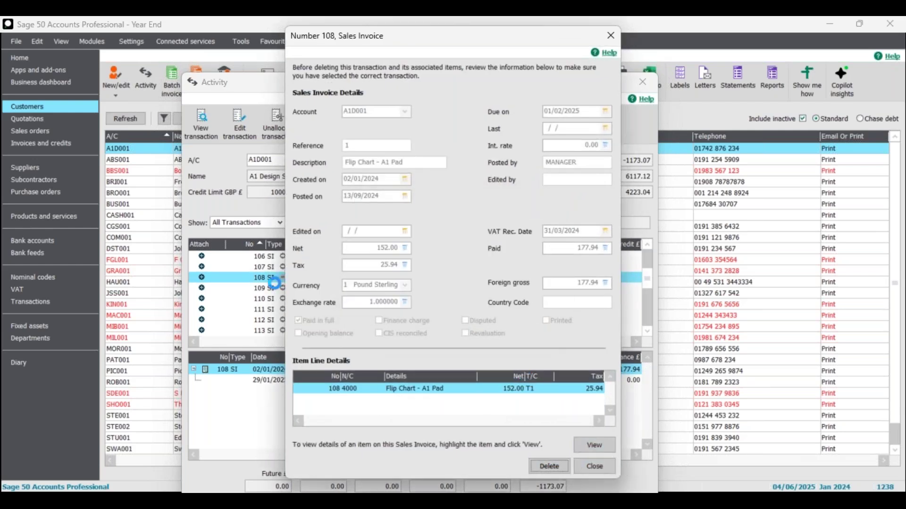
drag(647, 279, 648, 333)
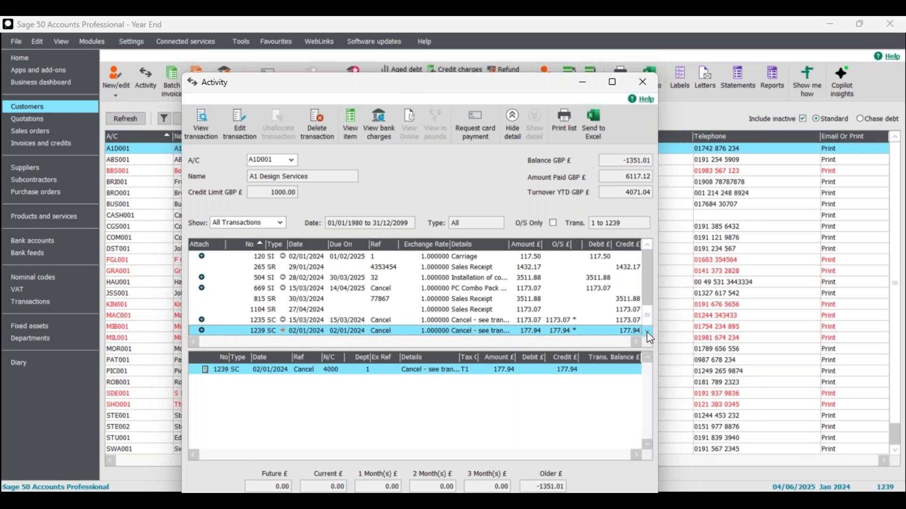
click(453, 320)
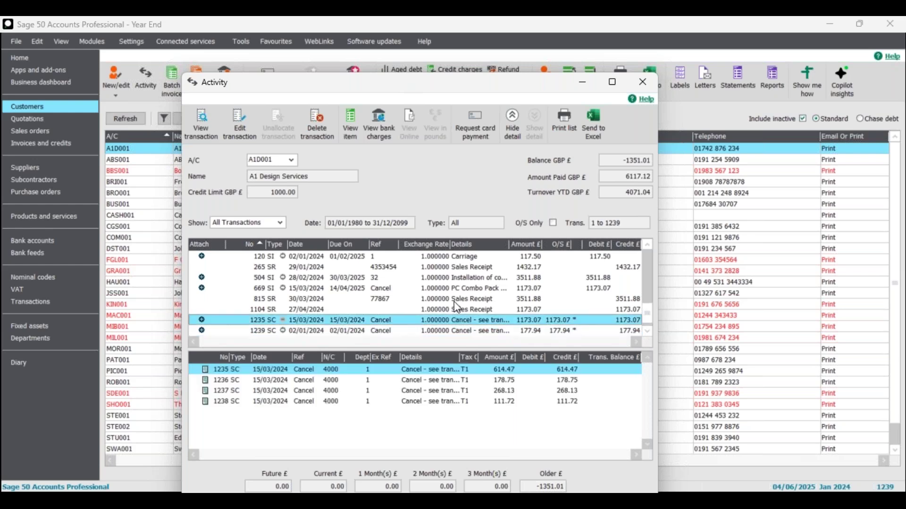
click(454, 300)
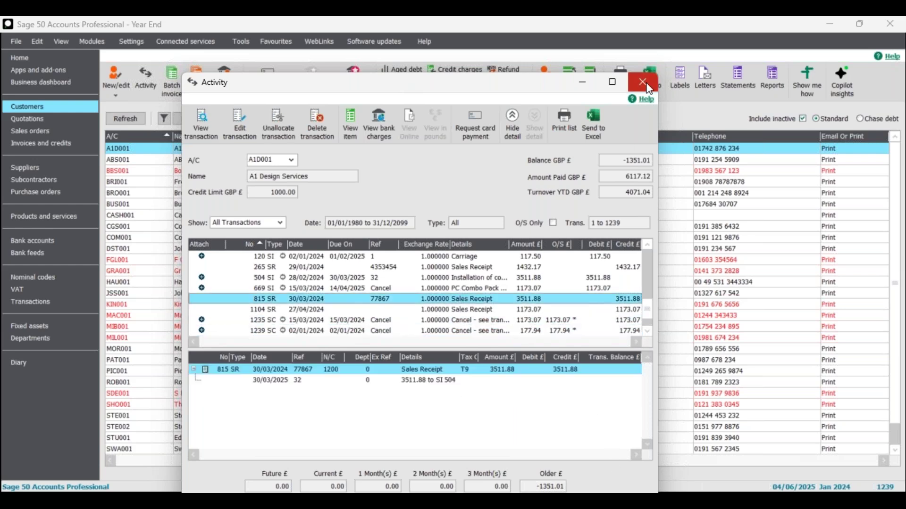
- Close the activity view and choose Settings > Company Preferences
click(643, 82)
click(132, 42)
click(160, 73)
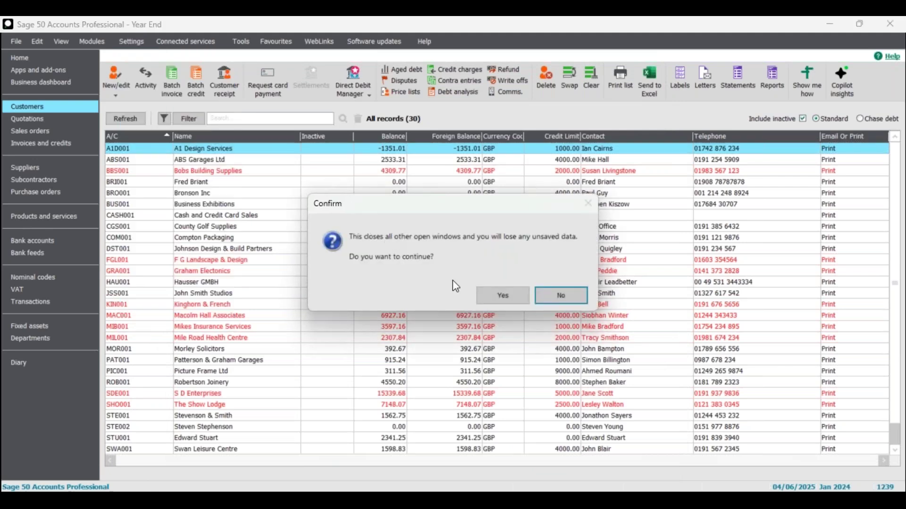
- Agree to close other windows and log on to Company Preferences with the password
click(502, 295)
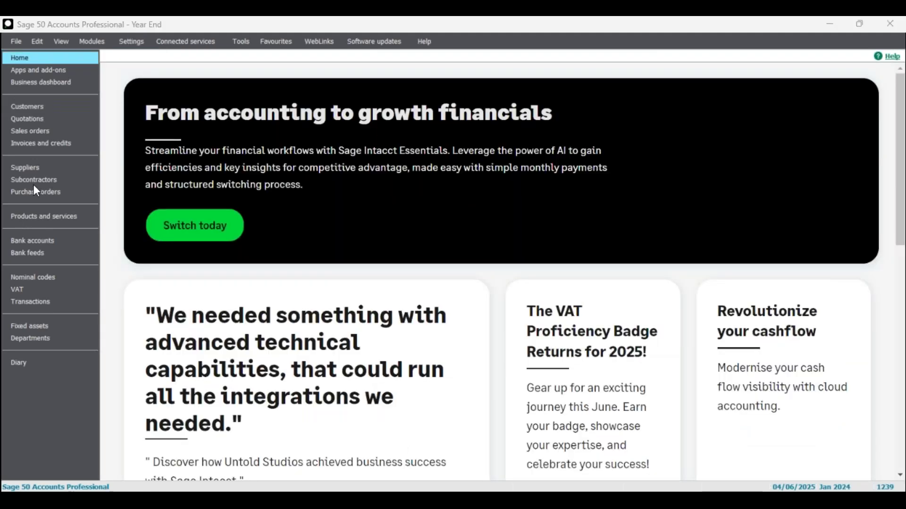
text(••)
click(495, 310)
- Untick Exclude deleted transactions on the Parameters page and save the preferences
click(349, 132)
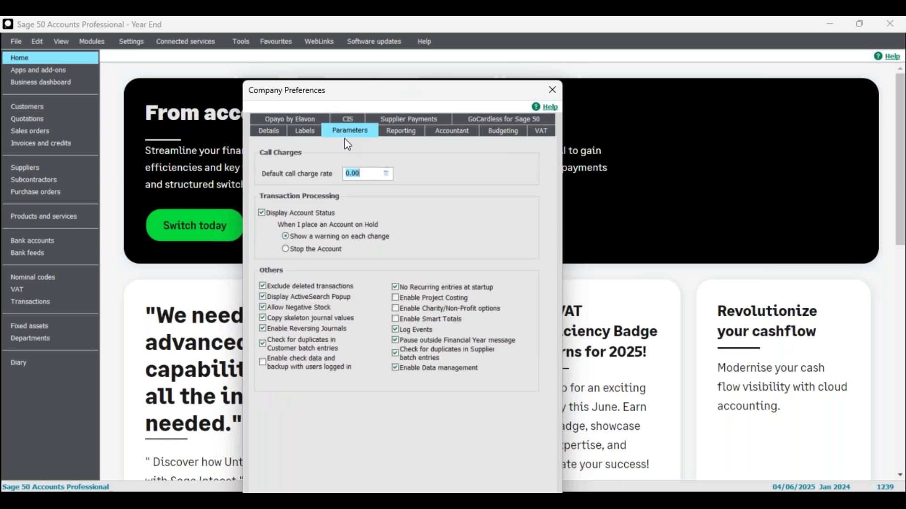
click(291, 286)
drag(362, 99, 337, 61)
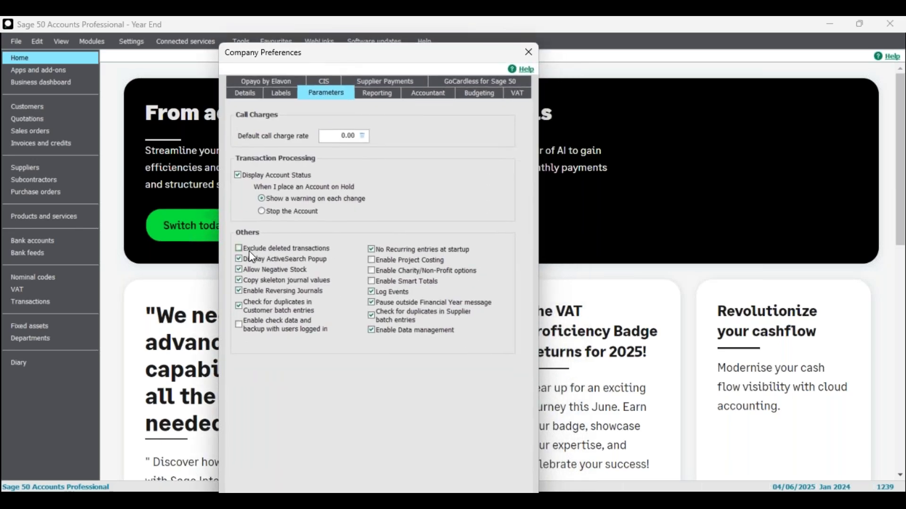
drag(445, 57, 431, 39)
click(451, 488)
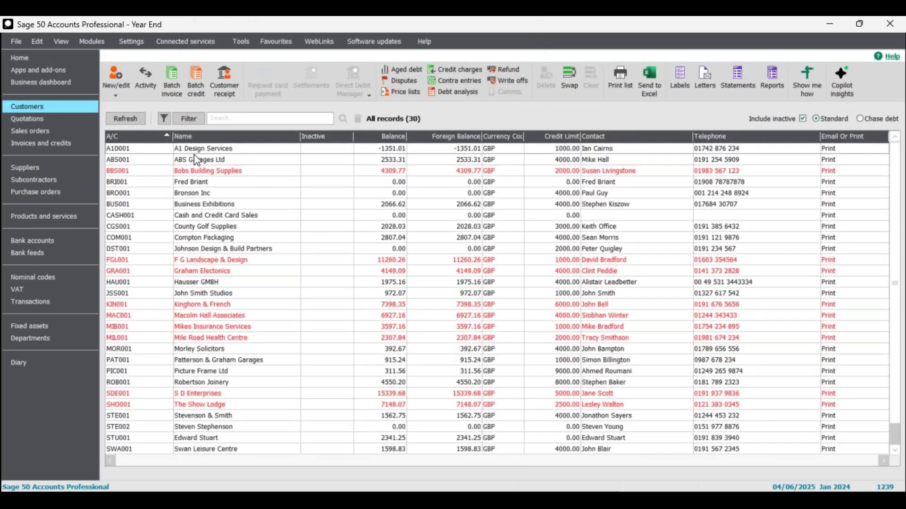
- Open A1 Design Services' transaction activity and browse back to invoice 103
double_click(199, 148)
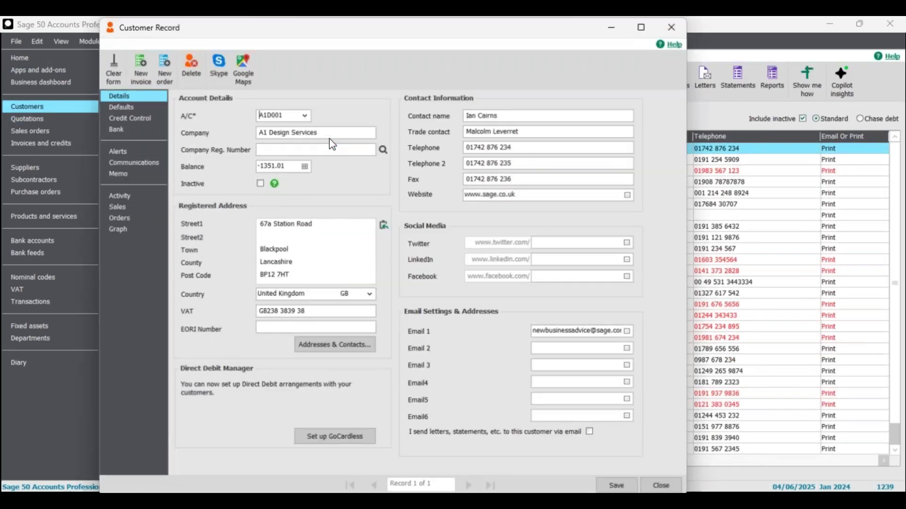
click(672, 26)
click(147, 76)
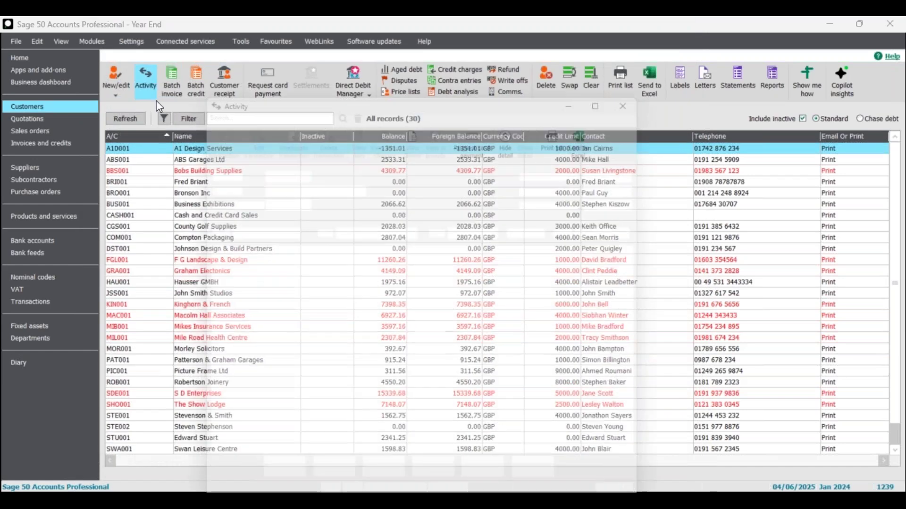
drag(647, 322, 644, 275)
key(Up)
key(Up)
key(Up)
key(Up)
key(Up)
key(Up)
key(Up)
key(Up)
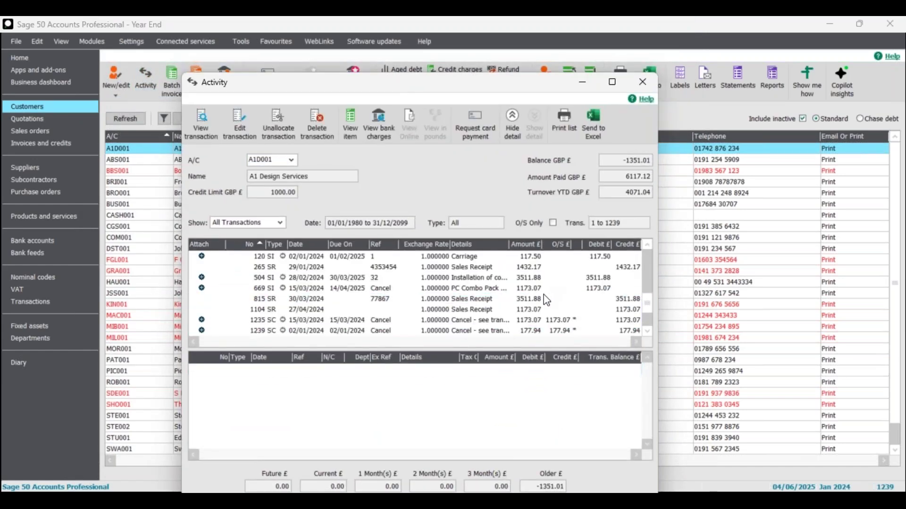
key(Up)
key(Up)
key(Up)
key(Up)
key(Up)
key(Up)
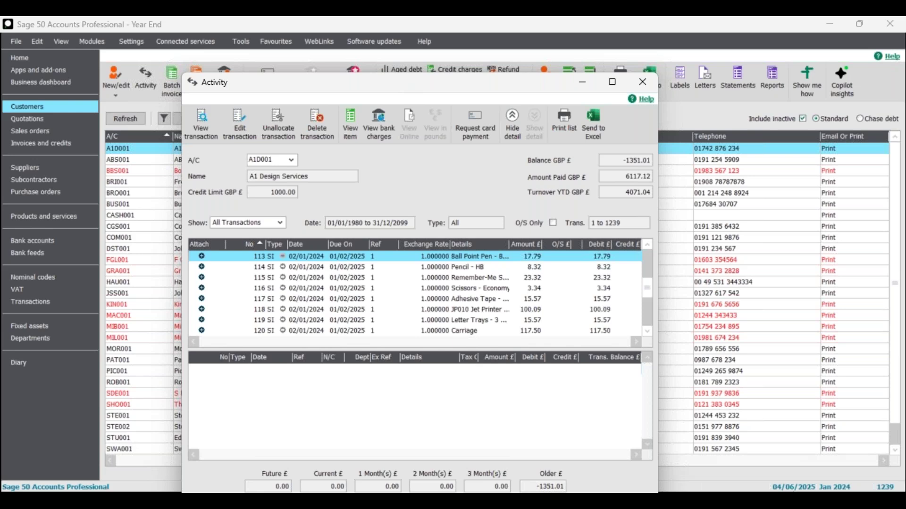
key(Up)
key(Up)
key(Up)
key(Up)
key(Up)
key(Up)
key(Up)
key(Up)
key(Up)
key(Up)
key(Up)
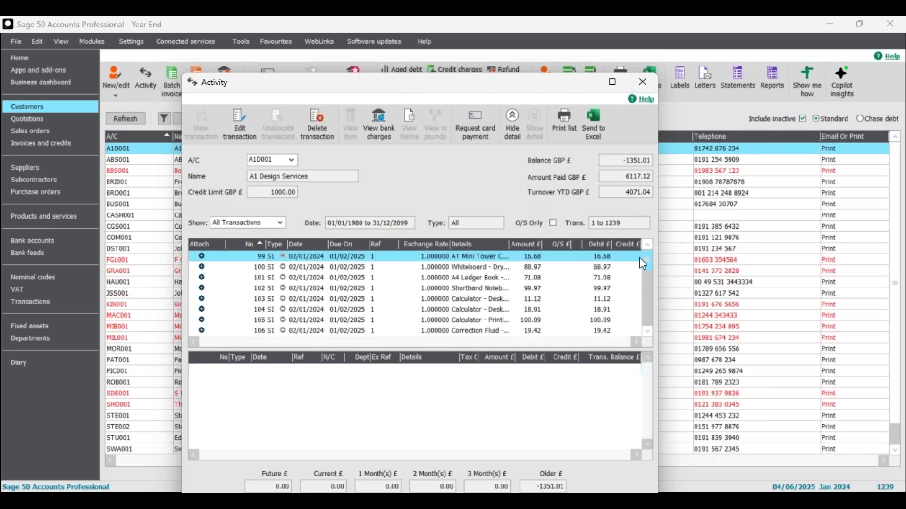
click(297, 300)
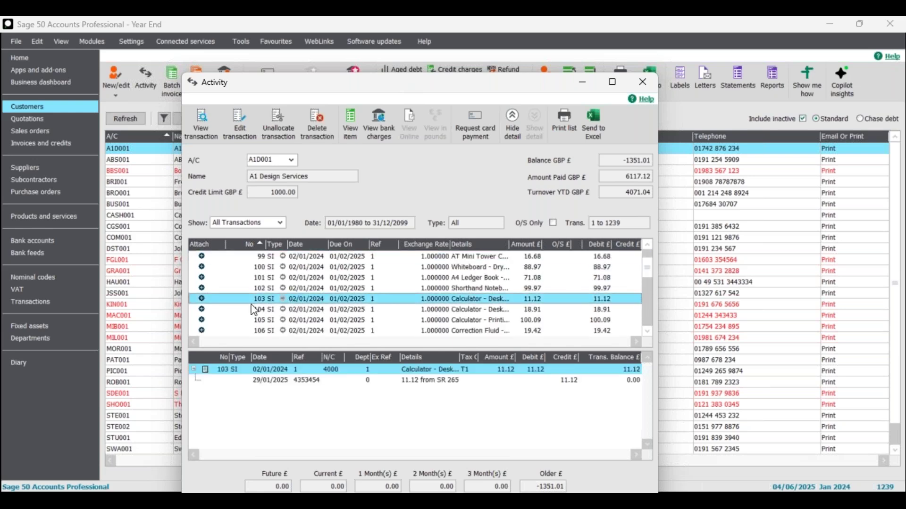
key(Down)
key(Down)
key(Down)
key(Down)
key(Down)
key(Down)
key(Down)
key(Down)
key(Down)
key(Down)
key(Down)
key(Down)
key(Down)
key(Down)
key(Down)
key(Down)
key(Down)
key(Down)
key(Down)
key(Down)
key(Down)
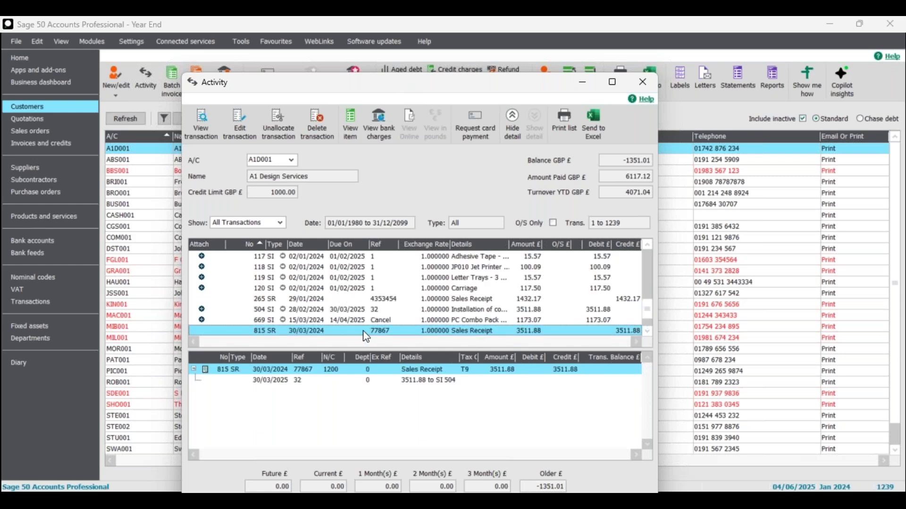
- Delete sales receipt 815, raising the balance to 2160.87, and review the resulting entries
click(317, 124)
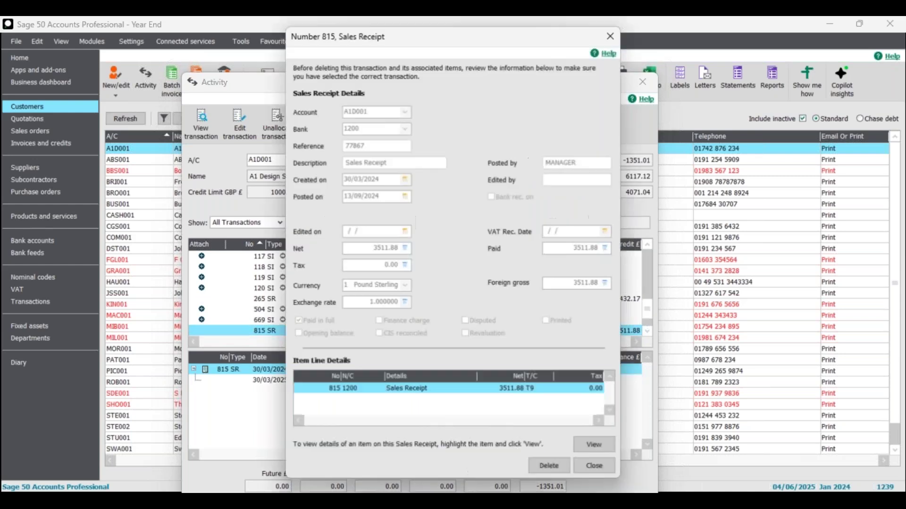
click(549, 466)
click(452, 288)
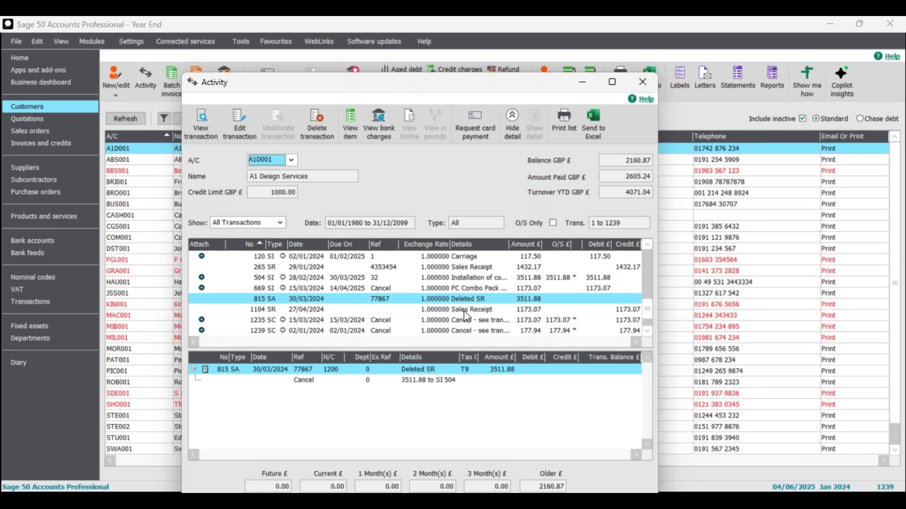
click(431, 312)
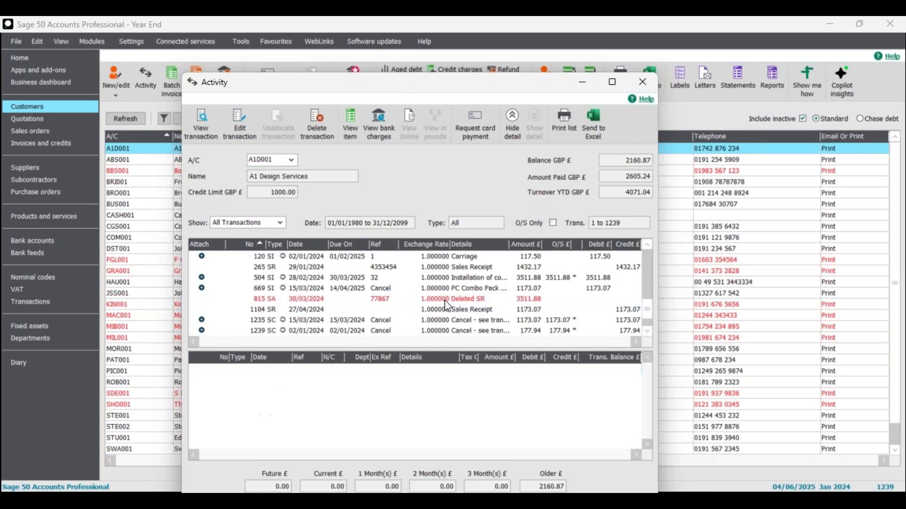
click(648, 331)
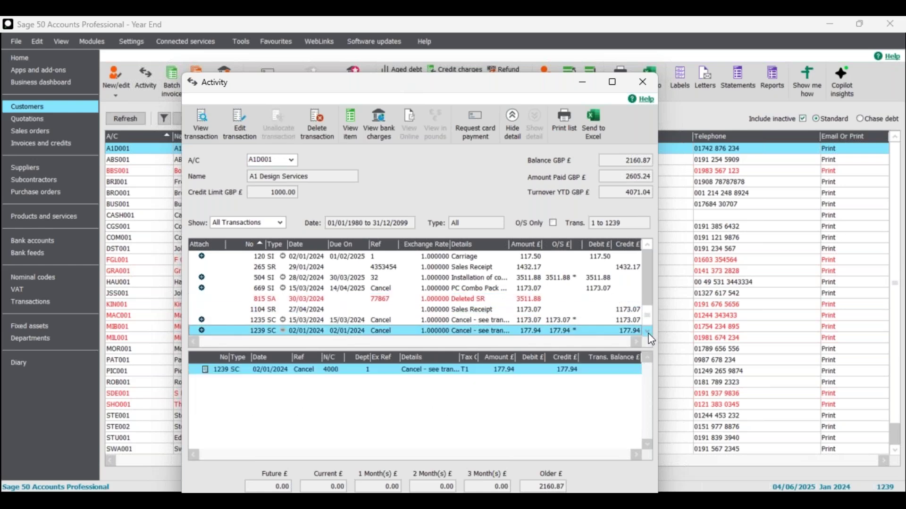
click(262, 302)
click(263, 302)
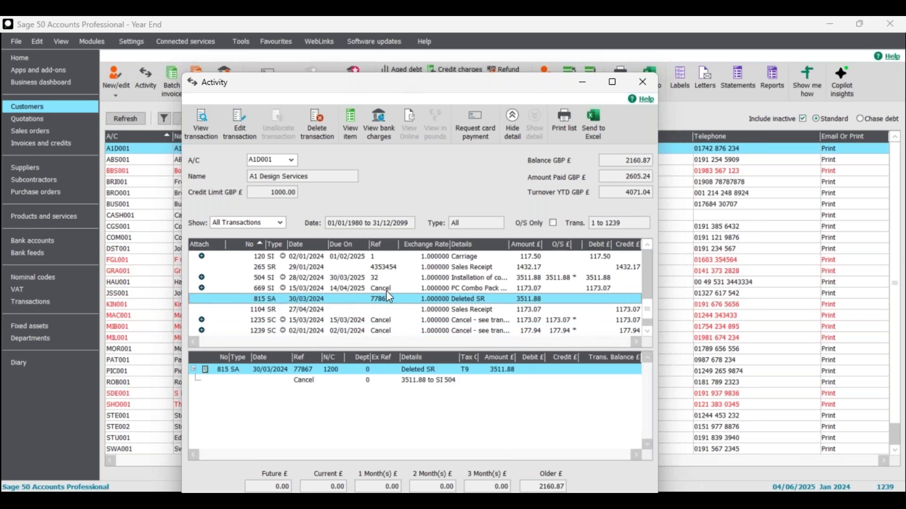
click(643, 81)
- Open Company Preferences from Settings, agreeing to close all other windows
click(132, 41)
click(154, 72)
click(501, 295)
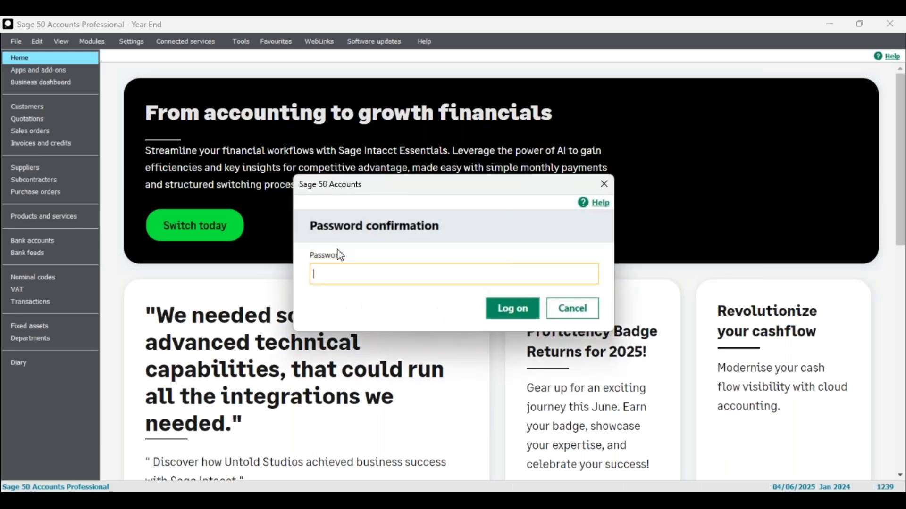
- Log on, save preferences with Exclude deleted transactions ticked, then select customer A1D001
text(••)
click(499, 306)
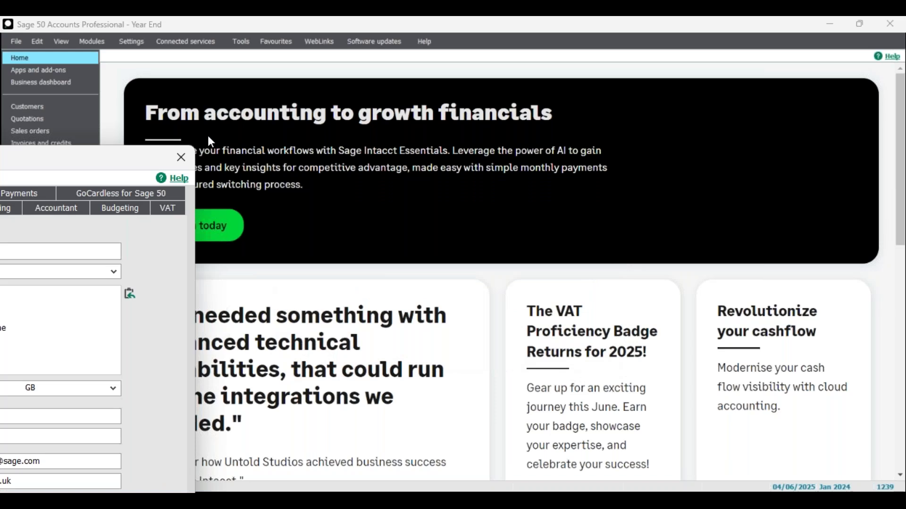
click(350, 122)
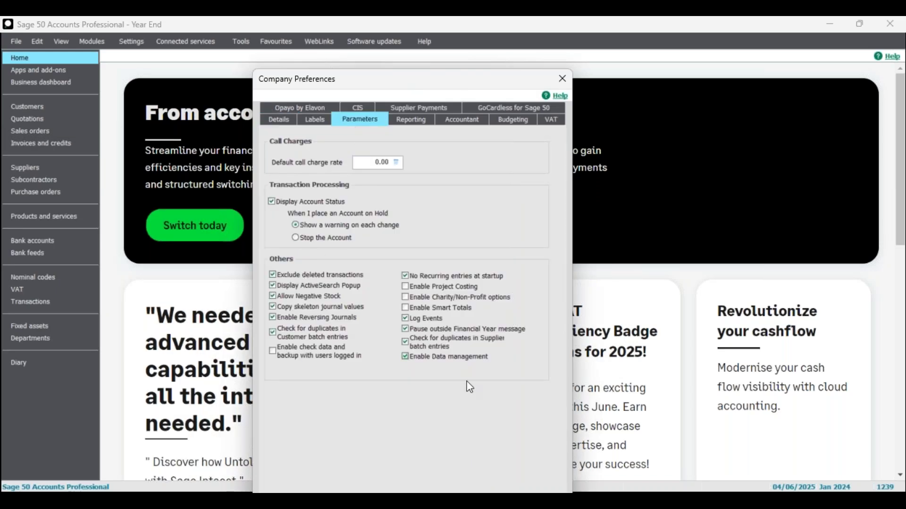
drag(482, 75, 469, 27)
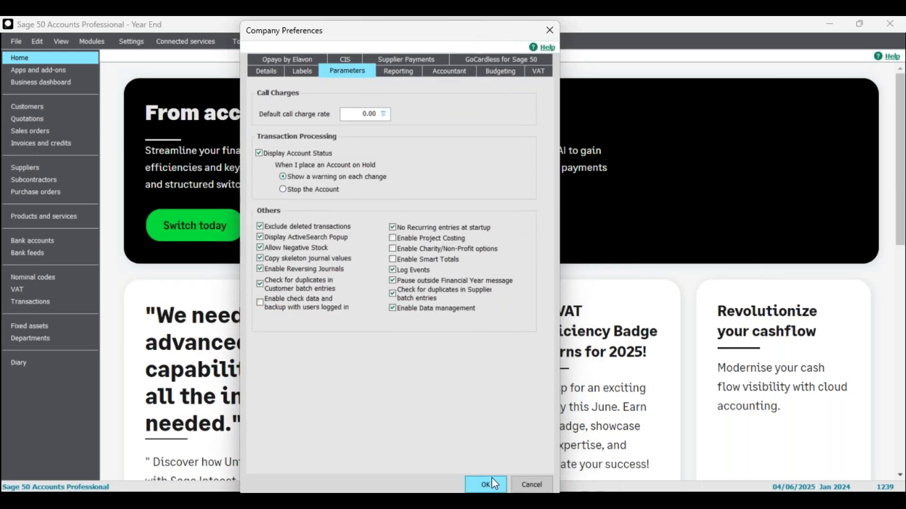
click(486, 485)
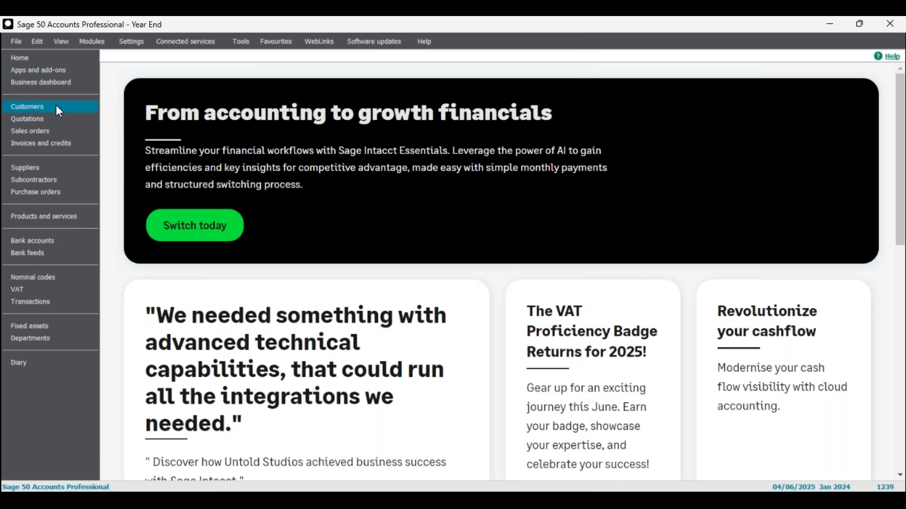
click(56, 108)
click(213, 147)
click(142, 77)
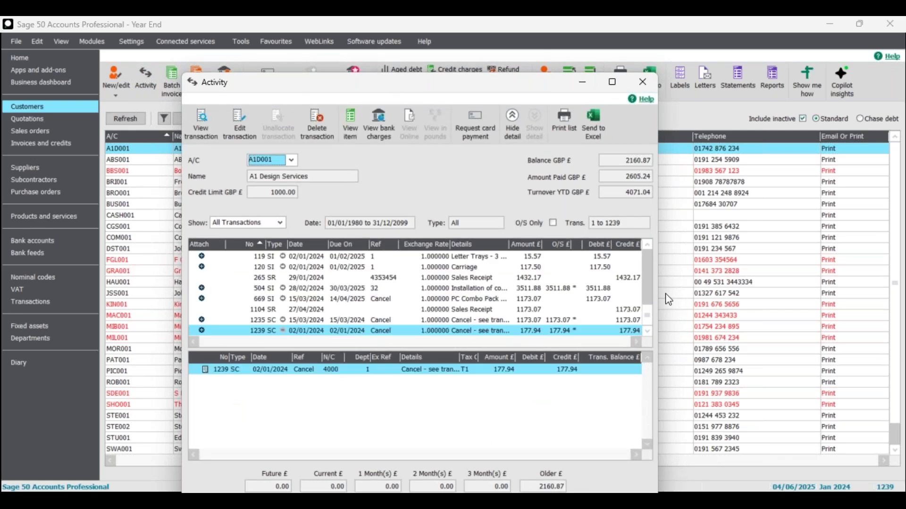
click(651, 243)
mouse_move(647, 310)
mouse_down()
mouse_move(643, 288)
mouse_move(647, 314)
mouse_up()
click(646, 248)
click(647, 248)
click(647, 248)
click(647, 247)
click(647, 330)
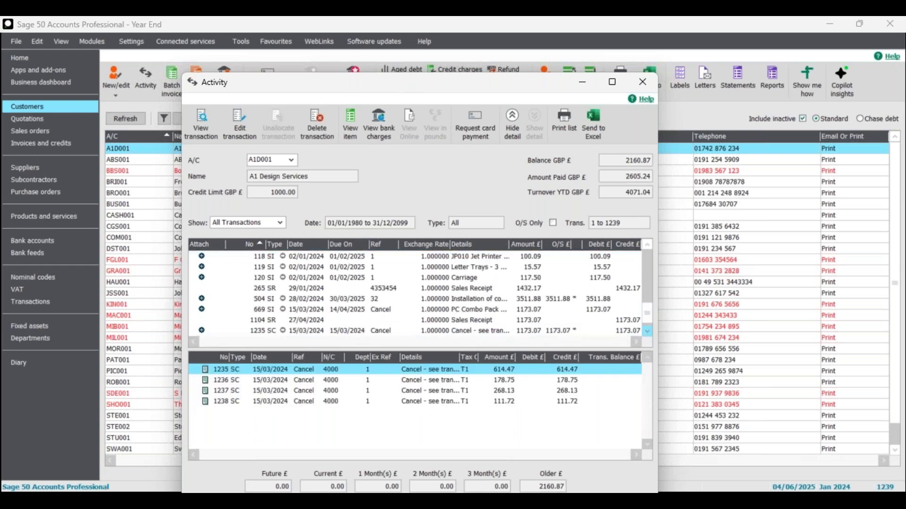
click(642, 82)
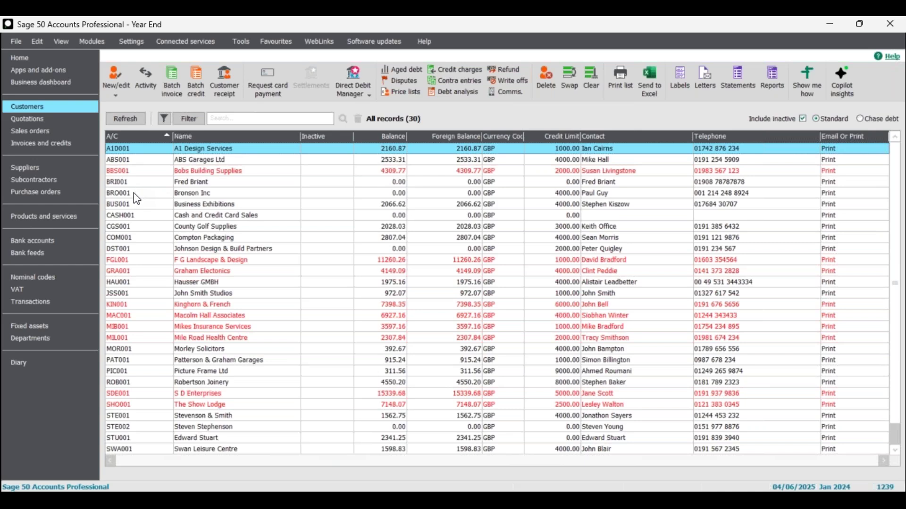
click(55, 302)
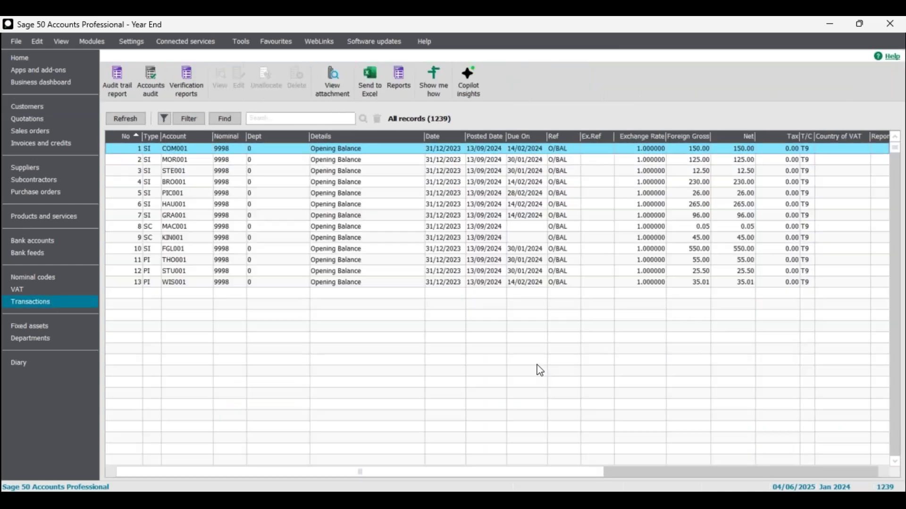
- Jump to the end of the Transactions list and select Deleted BP entry 1223
key(ctrl+End)
click(330, 282)
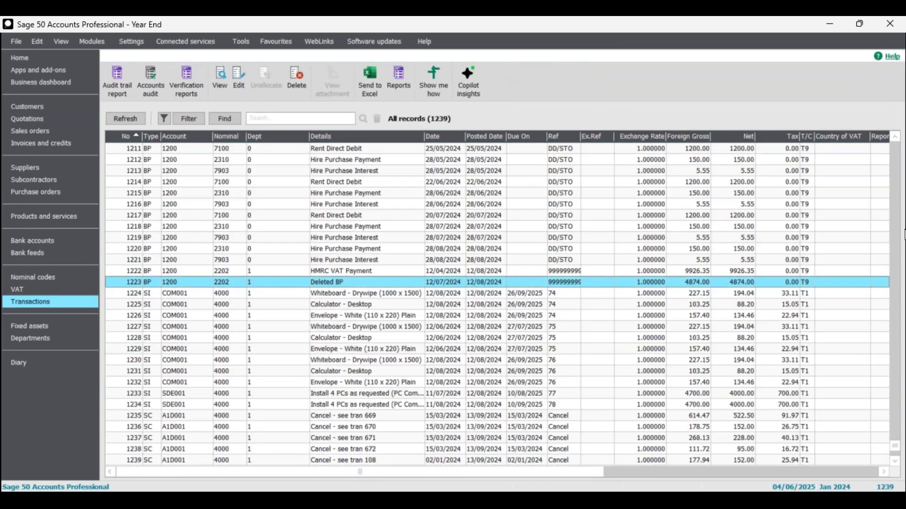
click(895, 461)
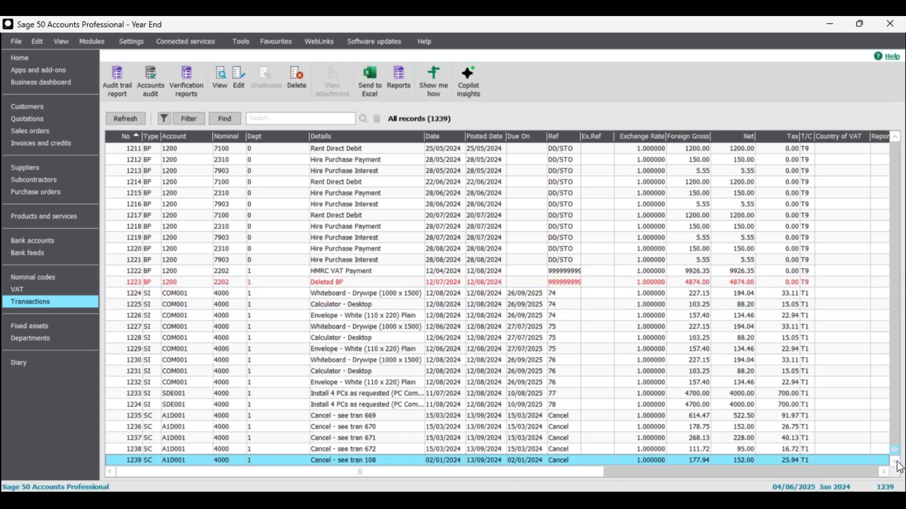
click(341, 287)
click(333, 284)
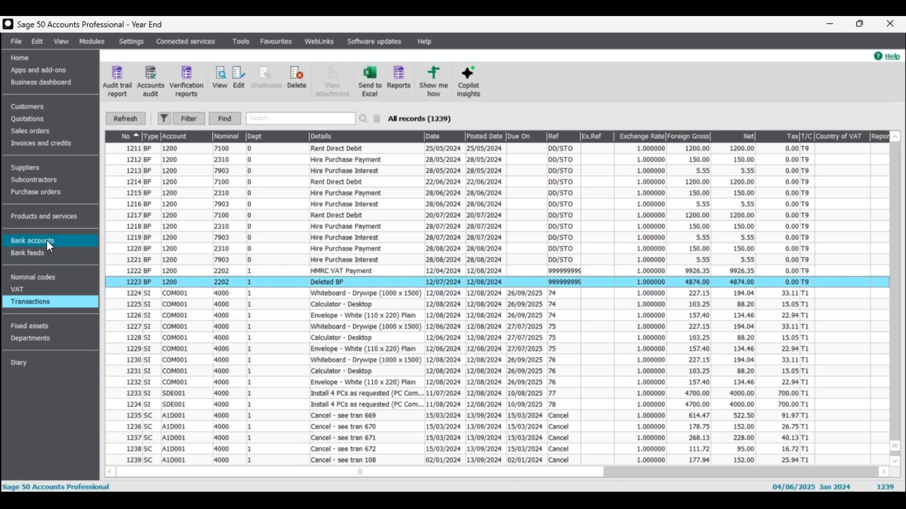
- Reopen Company Preferences from Settings, log on with the password, and show the Parameters page
click(132, 41)
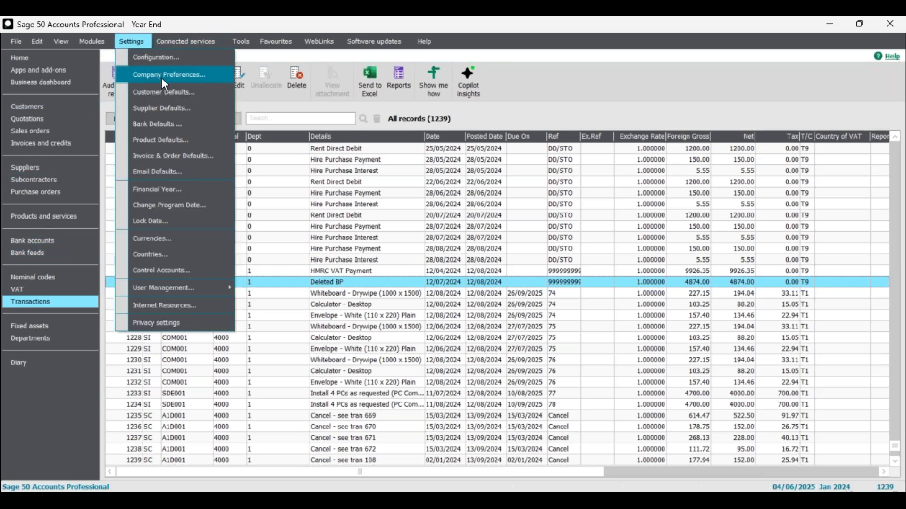
click(162, 76)
click(502, 297)
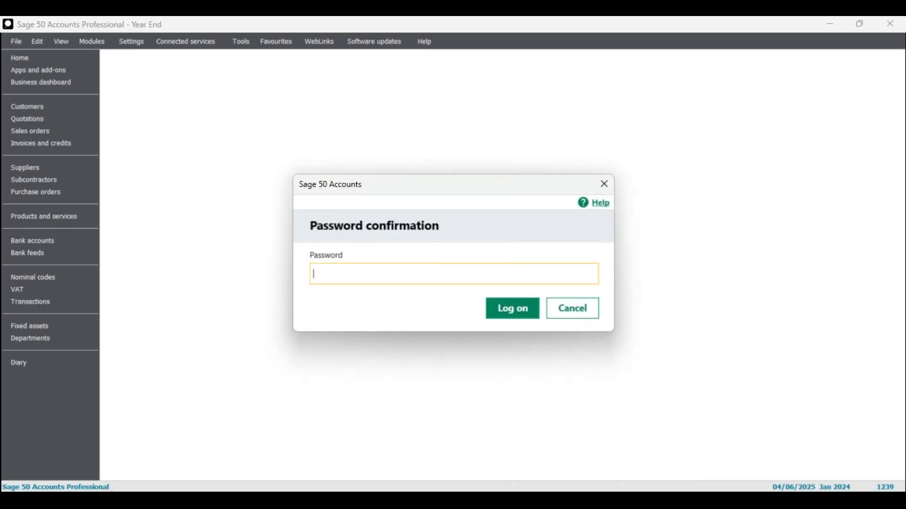
text(••)
click(529, 315)
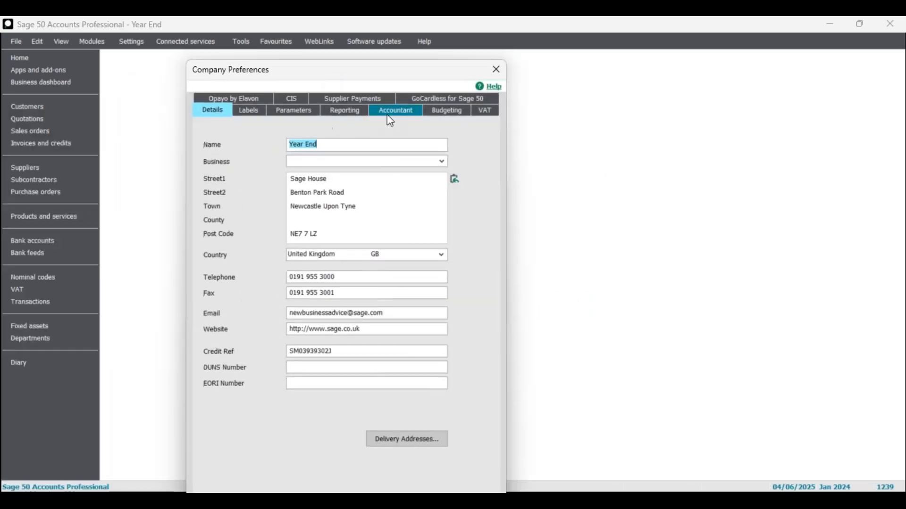
click(302, 112)
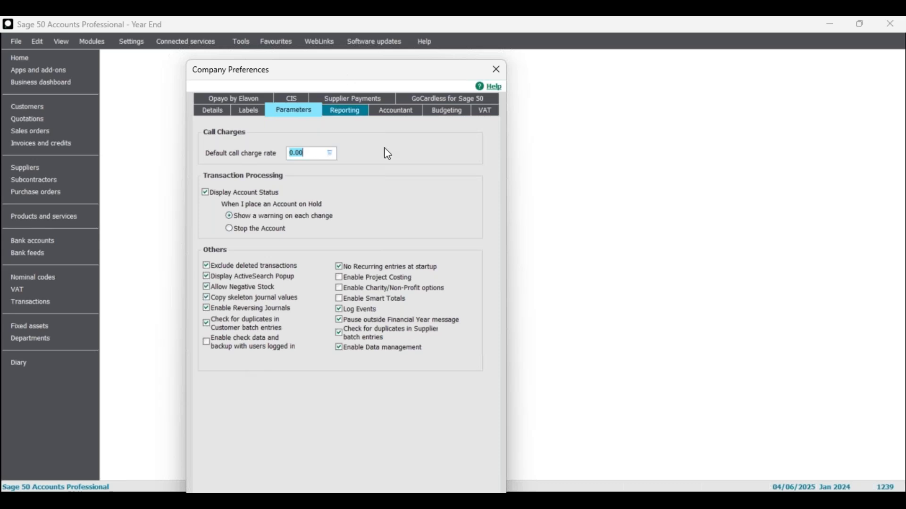
- Skim the VAT, Details, Labels, Reporting, Accountant and Budgeting preference pages
click(486, 110)
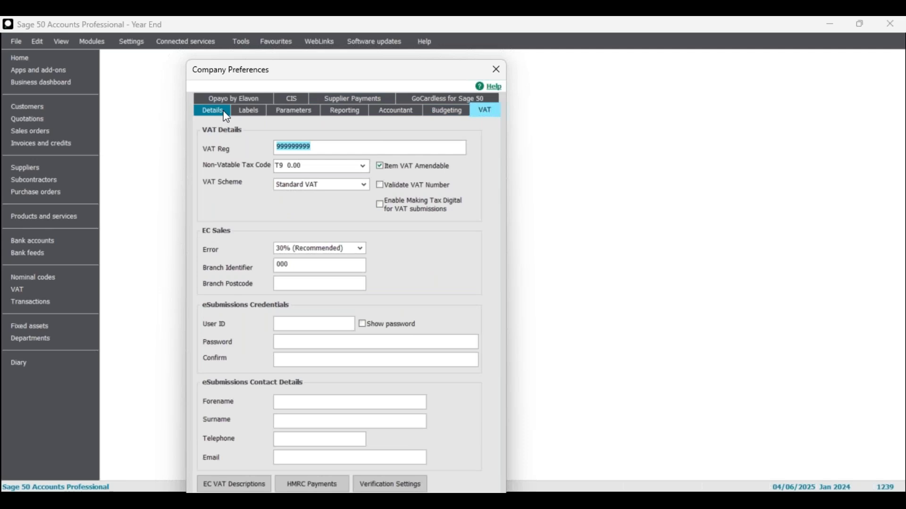
click(227, 113)
click(249, 112)
click(344, 112)
click(396, 111)
click(453, 113)
click(480, 112)
- Review the Details, Reporting, Labels and Accountant pages more closely
drag(381, 78, 383, 58)
click(217, 94)
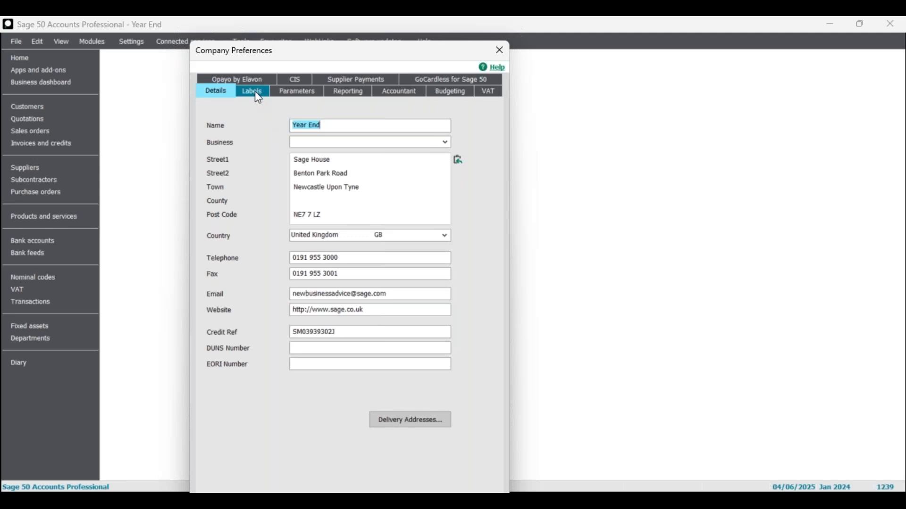
click(340, 96)
click(216, 92)
click(253, 92)
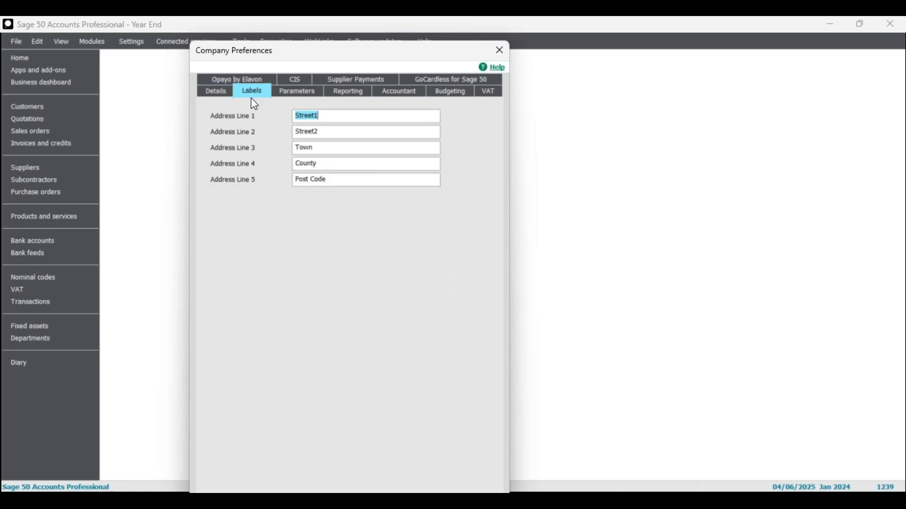
click(347, 92)
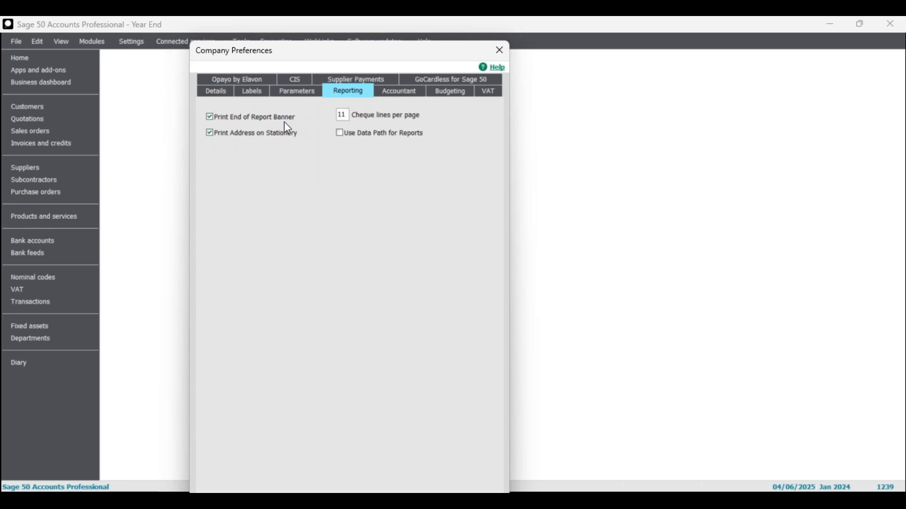
click(397, 94)
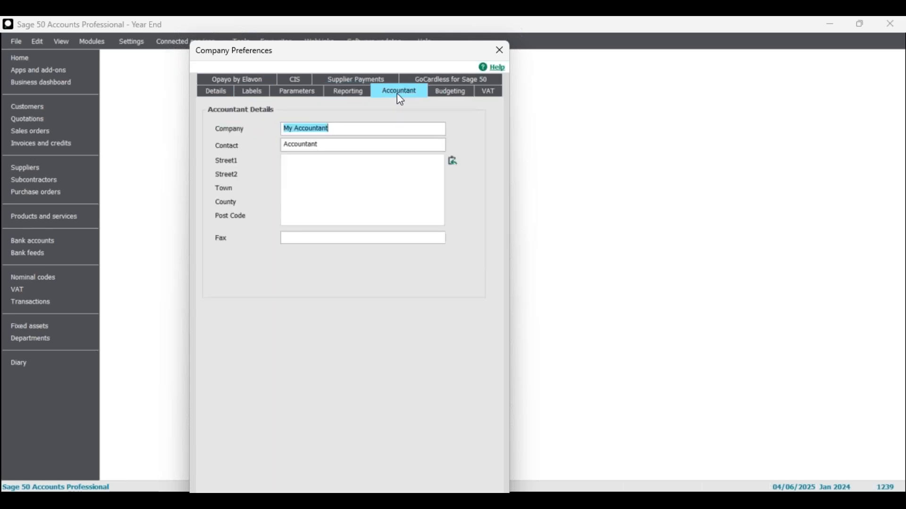
- Check the Budgeting and VAT pages, then close Company Preferences and return Home
drag(404, 59, 472, 64)
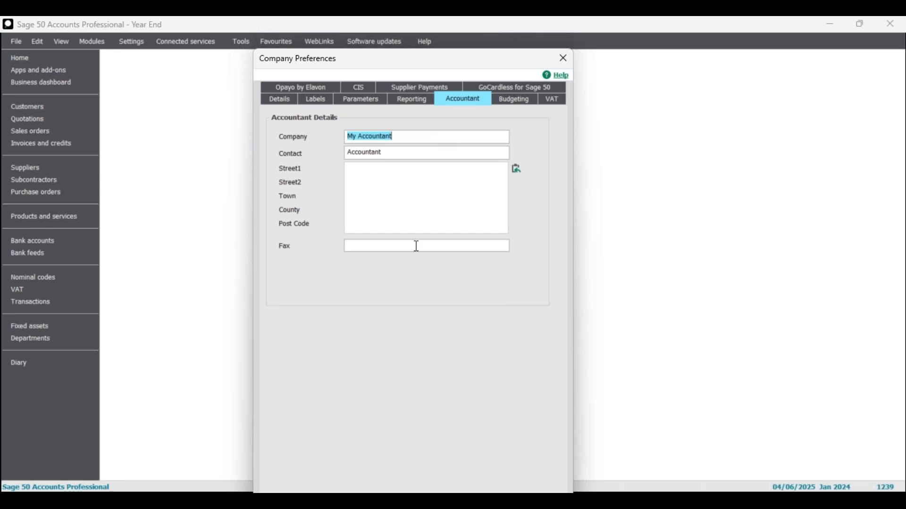
click(507, 104)
click(548, 100)
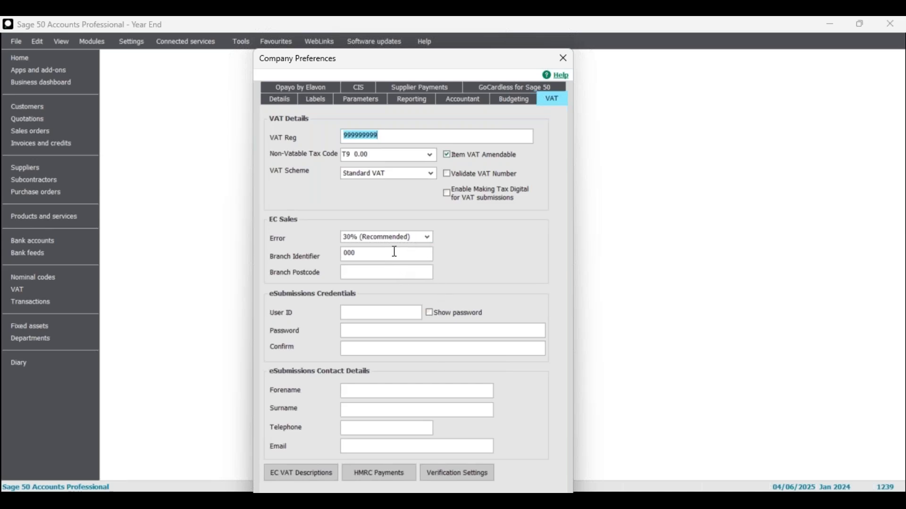
drag(483, 58, 446, 49)
click(526, 52)
click(49, 59)
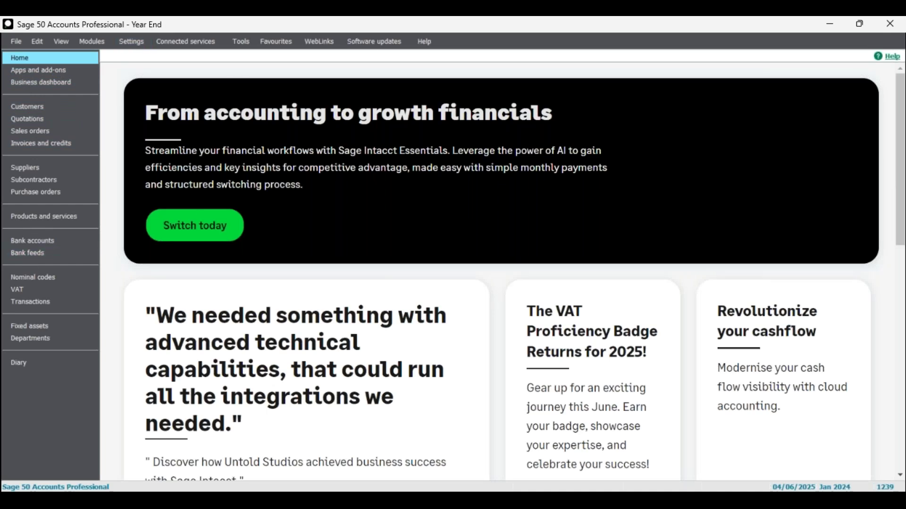
click(132, 42)
click(170, 72)
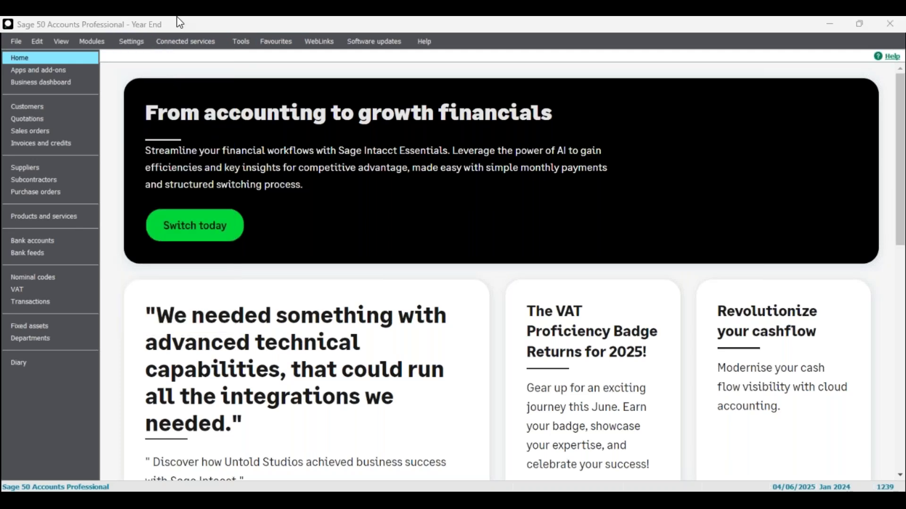
text(••)
click(500, 311)
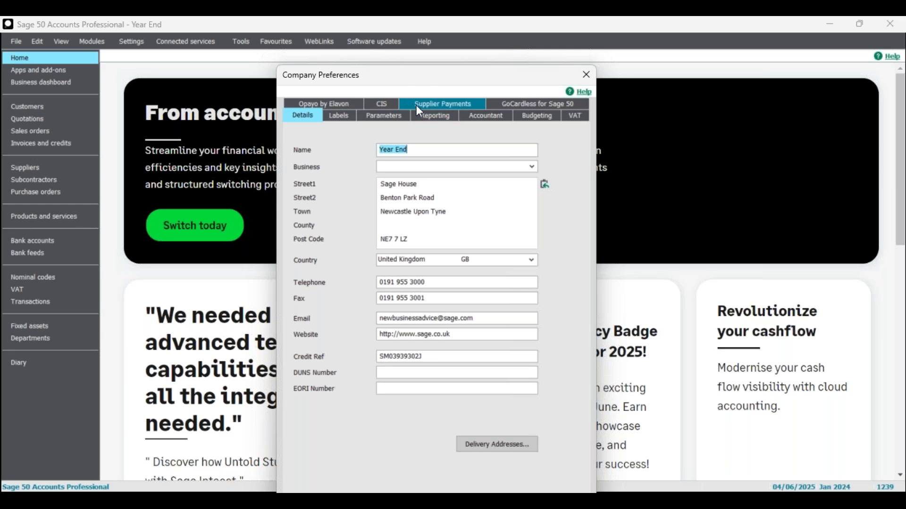
click(586, 75)
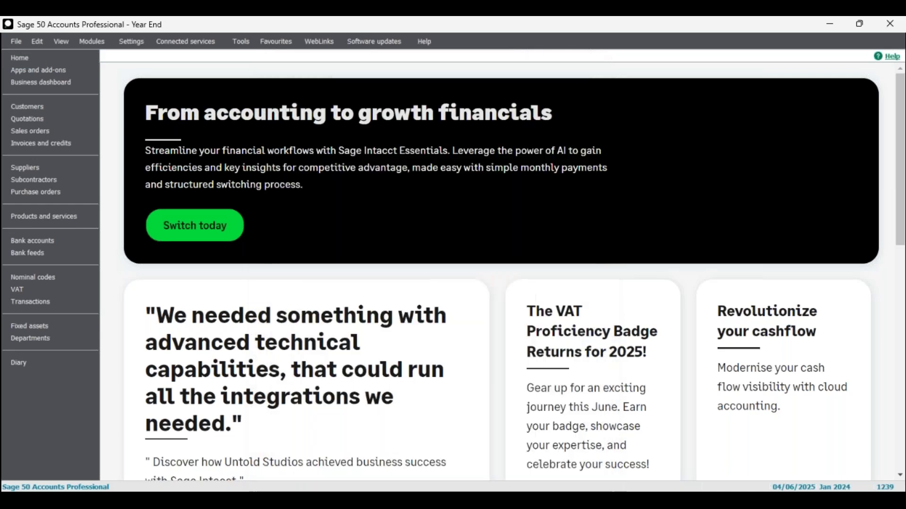